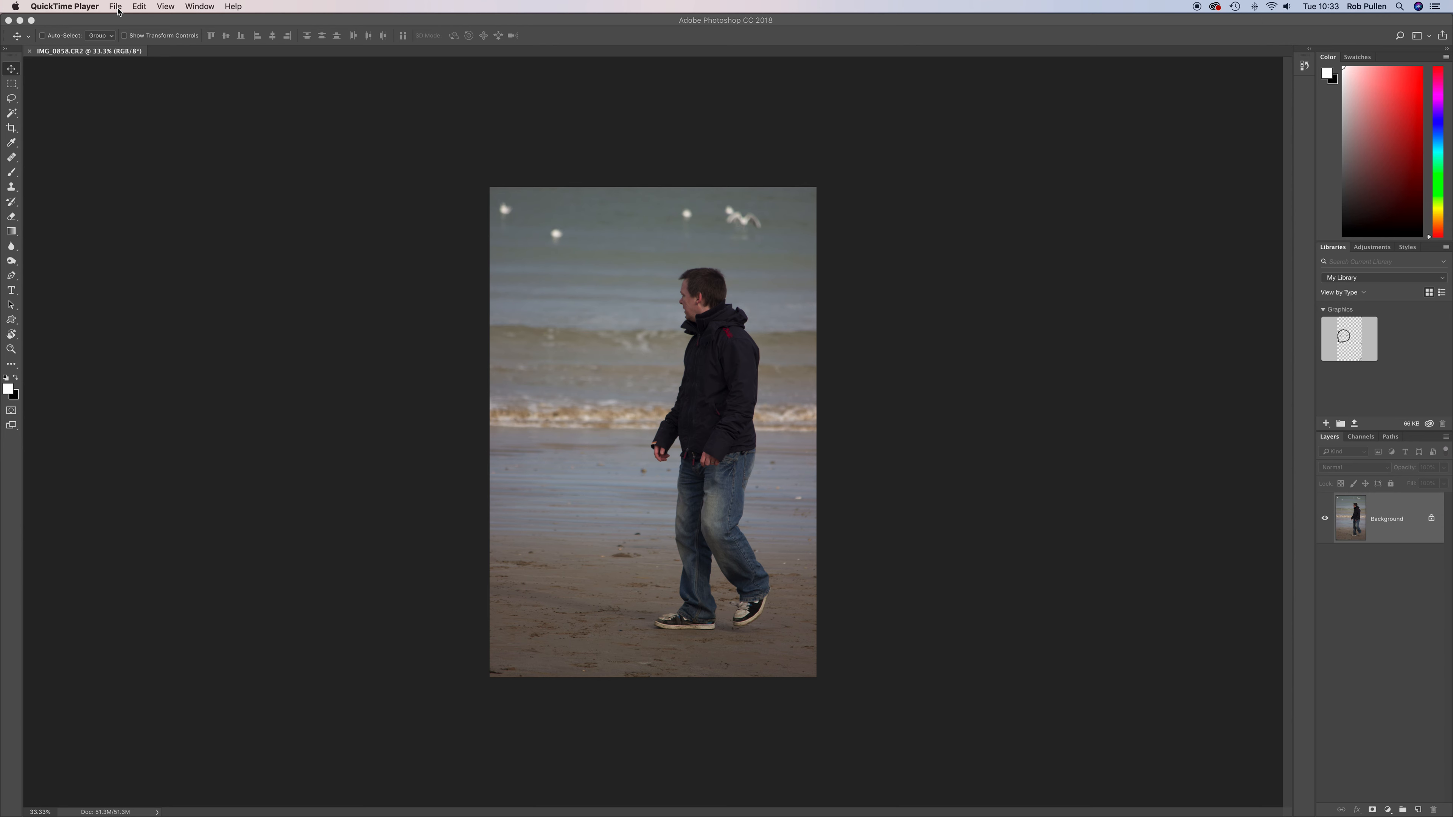
# Step: Create a new portrait document of 210 x 297 mm at 300 pixels/inch, RGB Color, with a white background
pyautogui.click(118, 8)
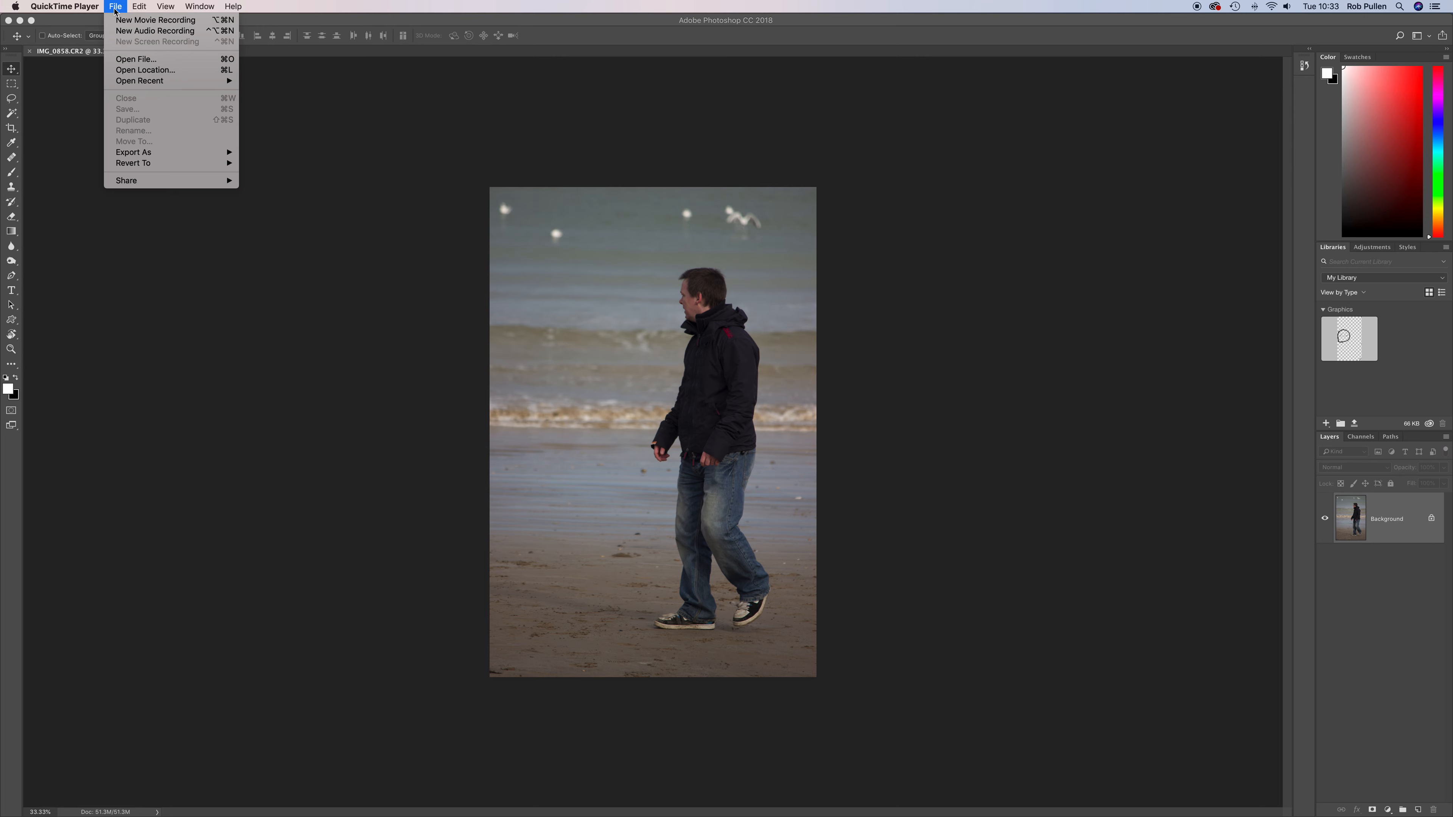
pyautogui.click(280, 159)
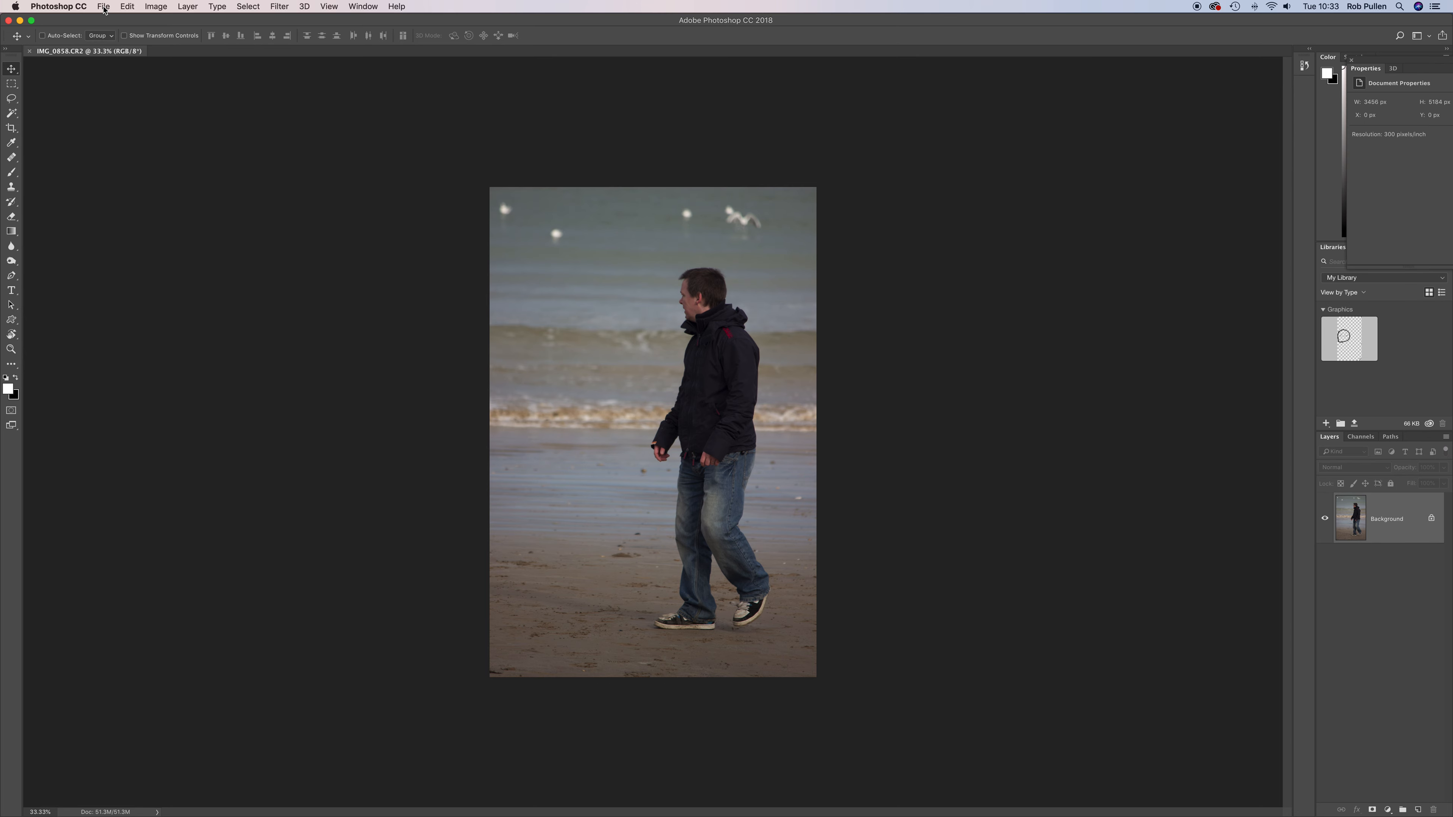
pyautogui.click(104, 7)
pyautogui.click(115, 26)
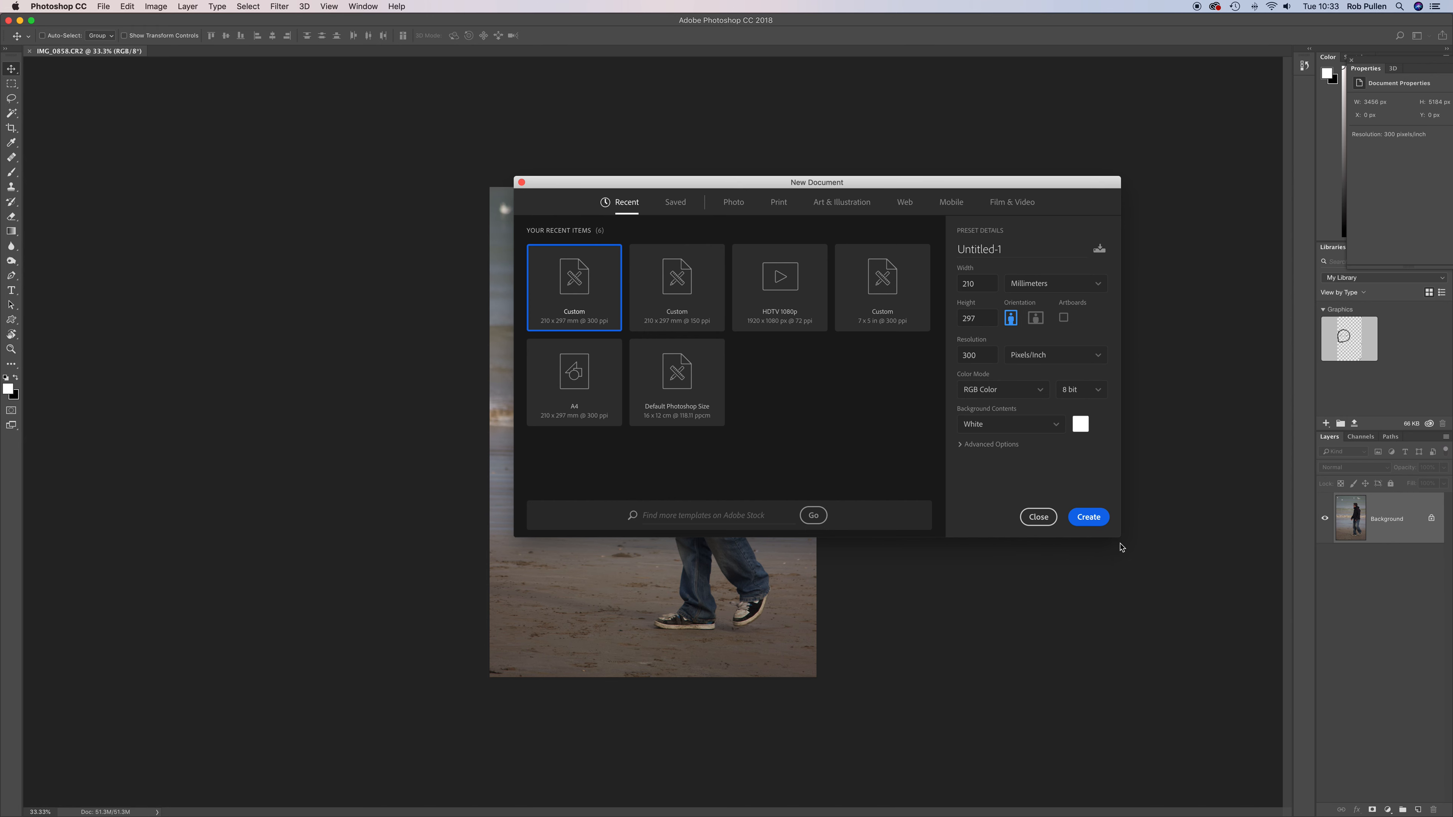
pyautogui.click(1088, 519)
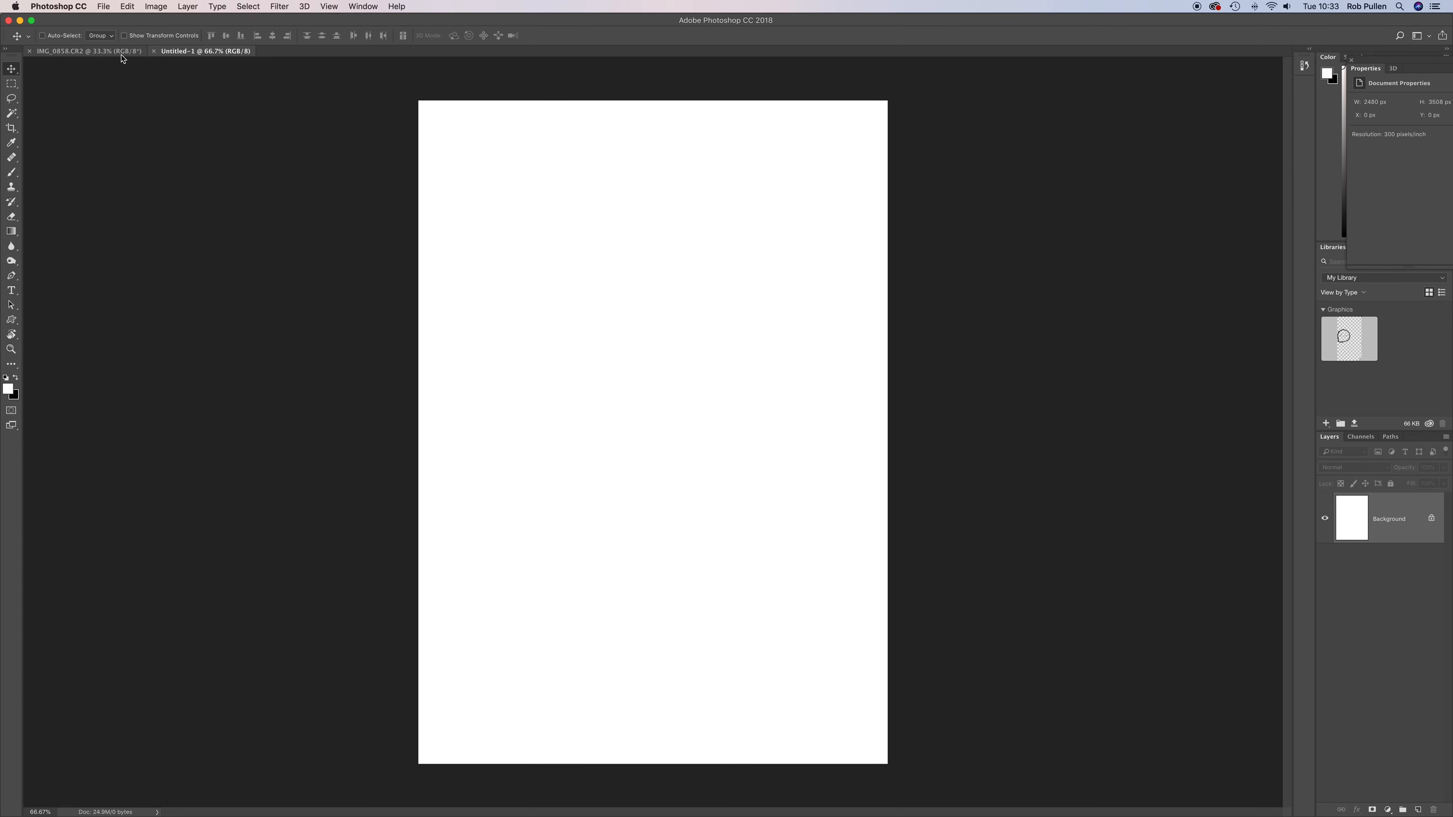
# Step: Copy the beach photo from IMG_0858.CR2 into the new blank document as a layer
pyautogui.click(104, 52)
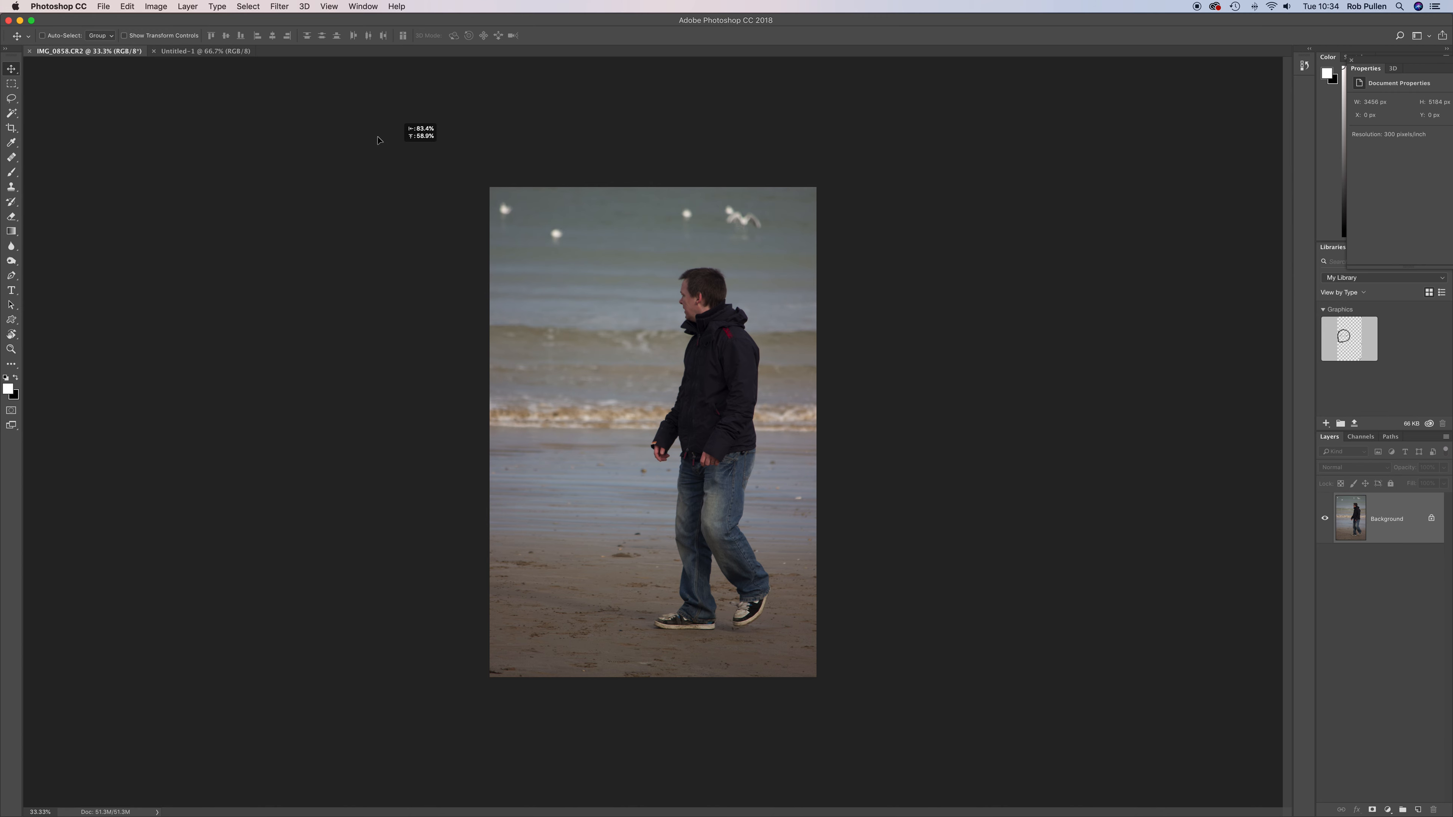
pyautogui.click(205, 51)
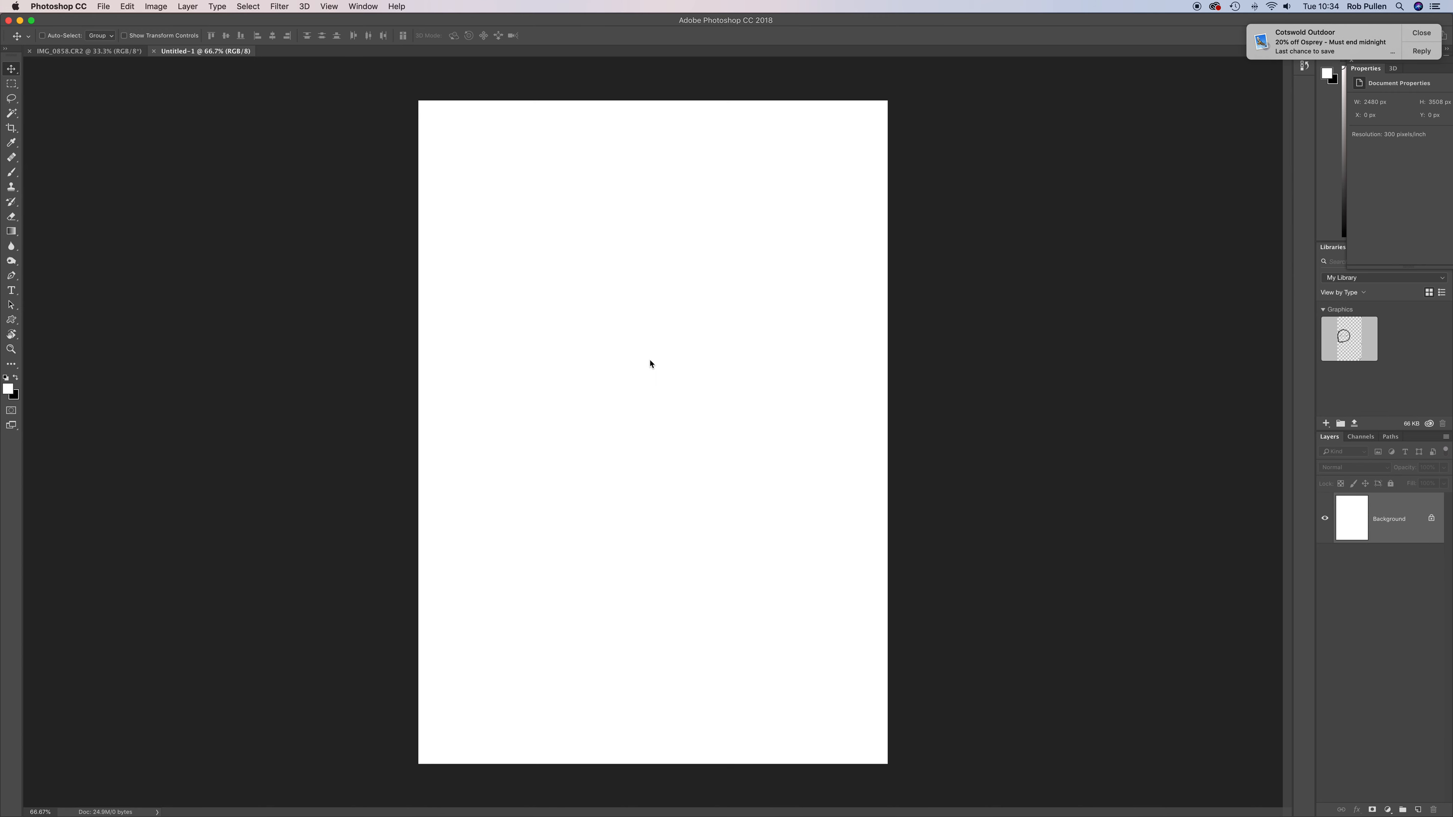
pyautogui.press('super+v')
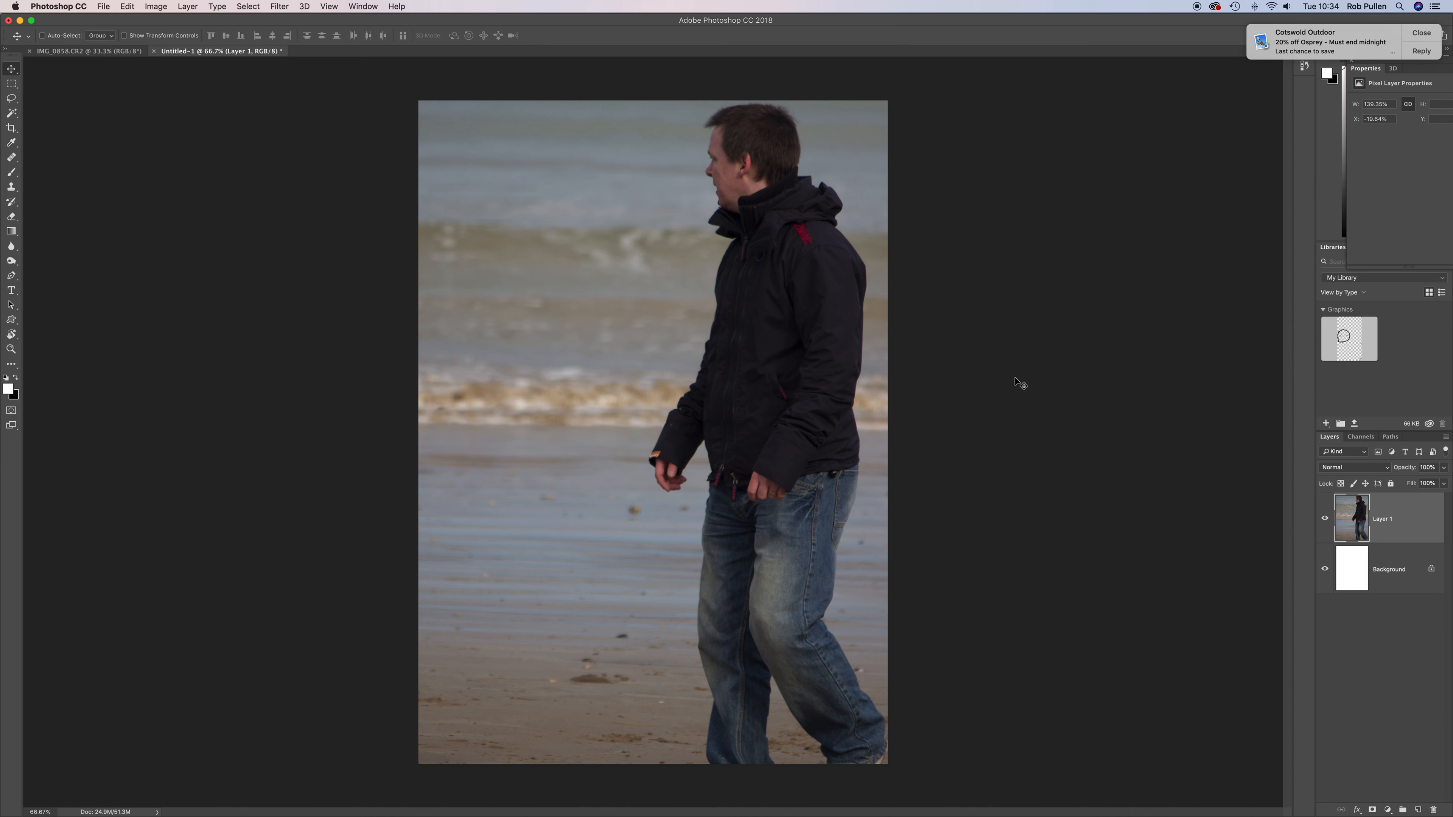
# Step: Scale the beach photo proportionally about its centre to about 73%, so it just covers the page, and apply the transform
pyautogui.press('super+t')
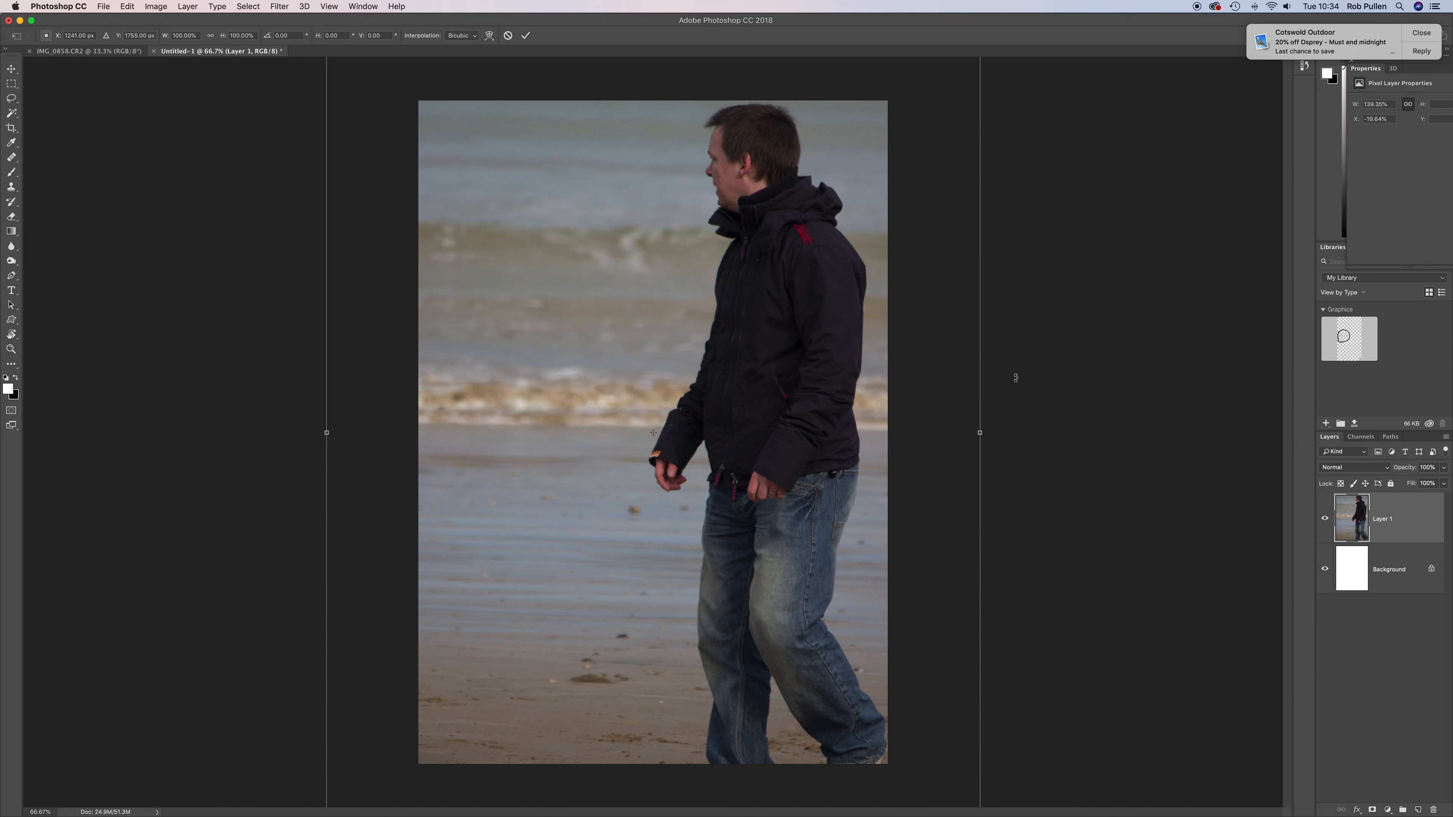
pyautogui.click(1421, 34)
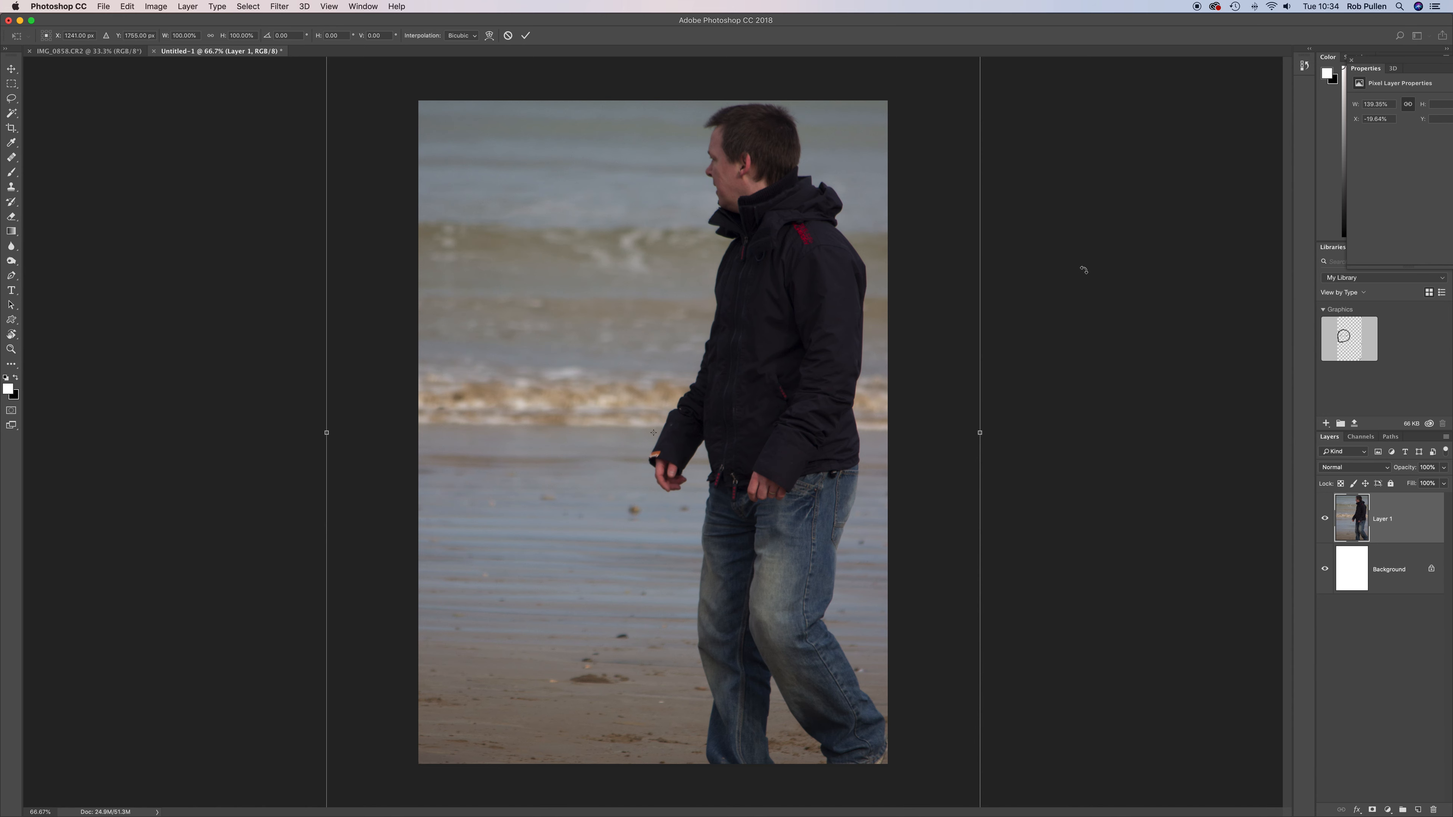
pyautogui.press('super+minus')
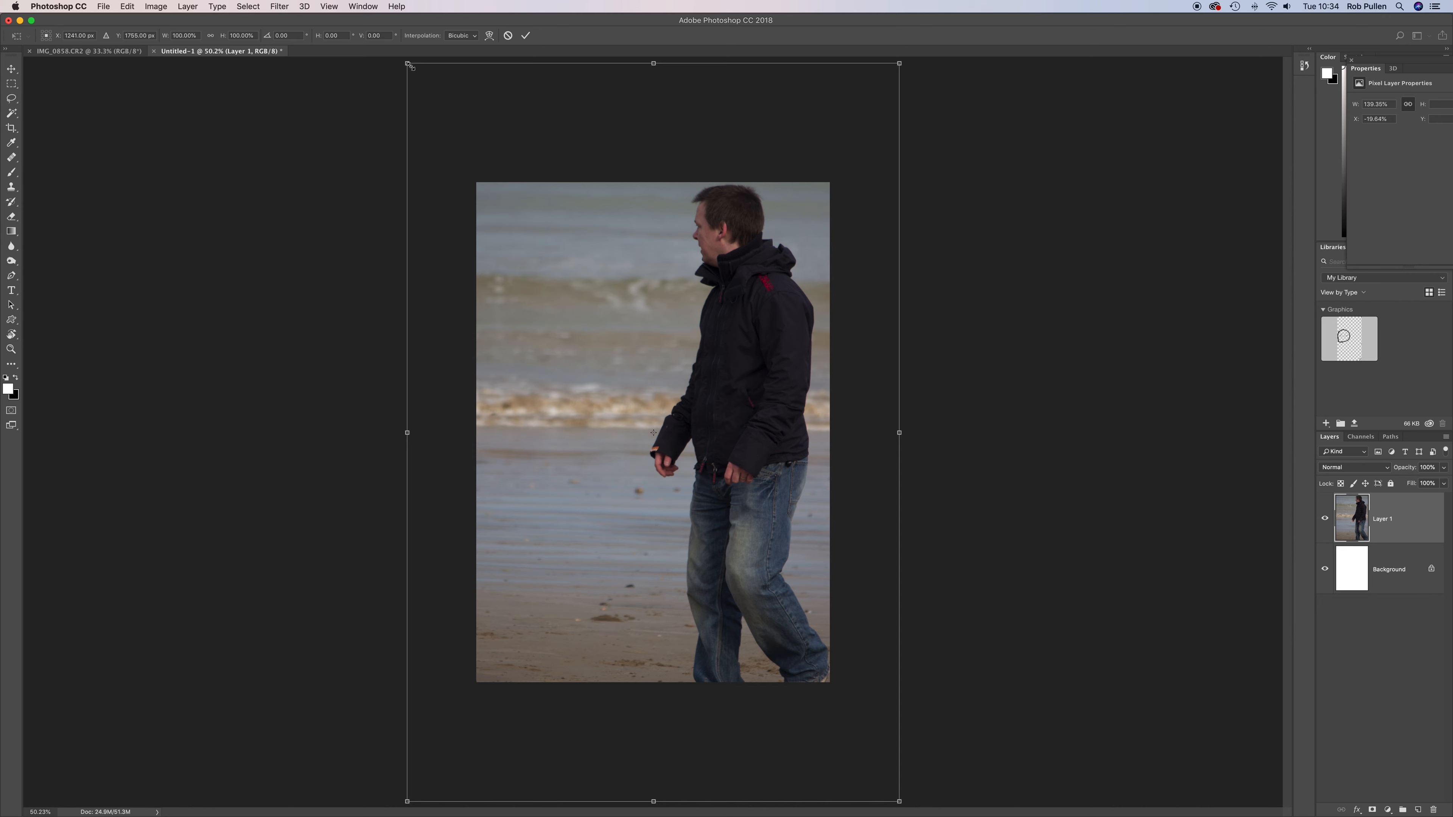
pyautogui.moveTo(409, 66); pyautogui.dragTo(470, 165)
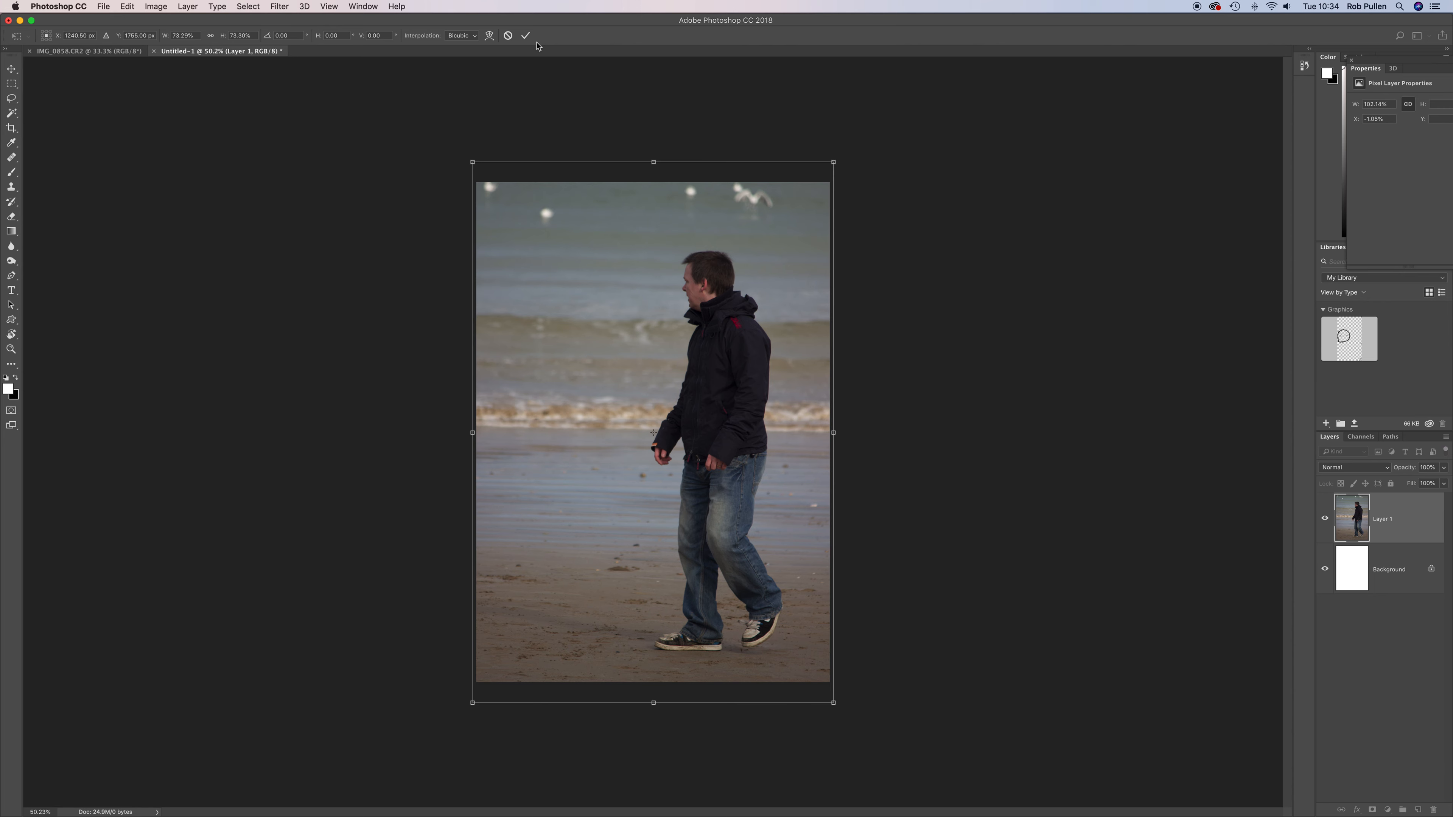
pyautogui.click(525, 36)
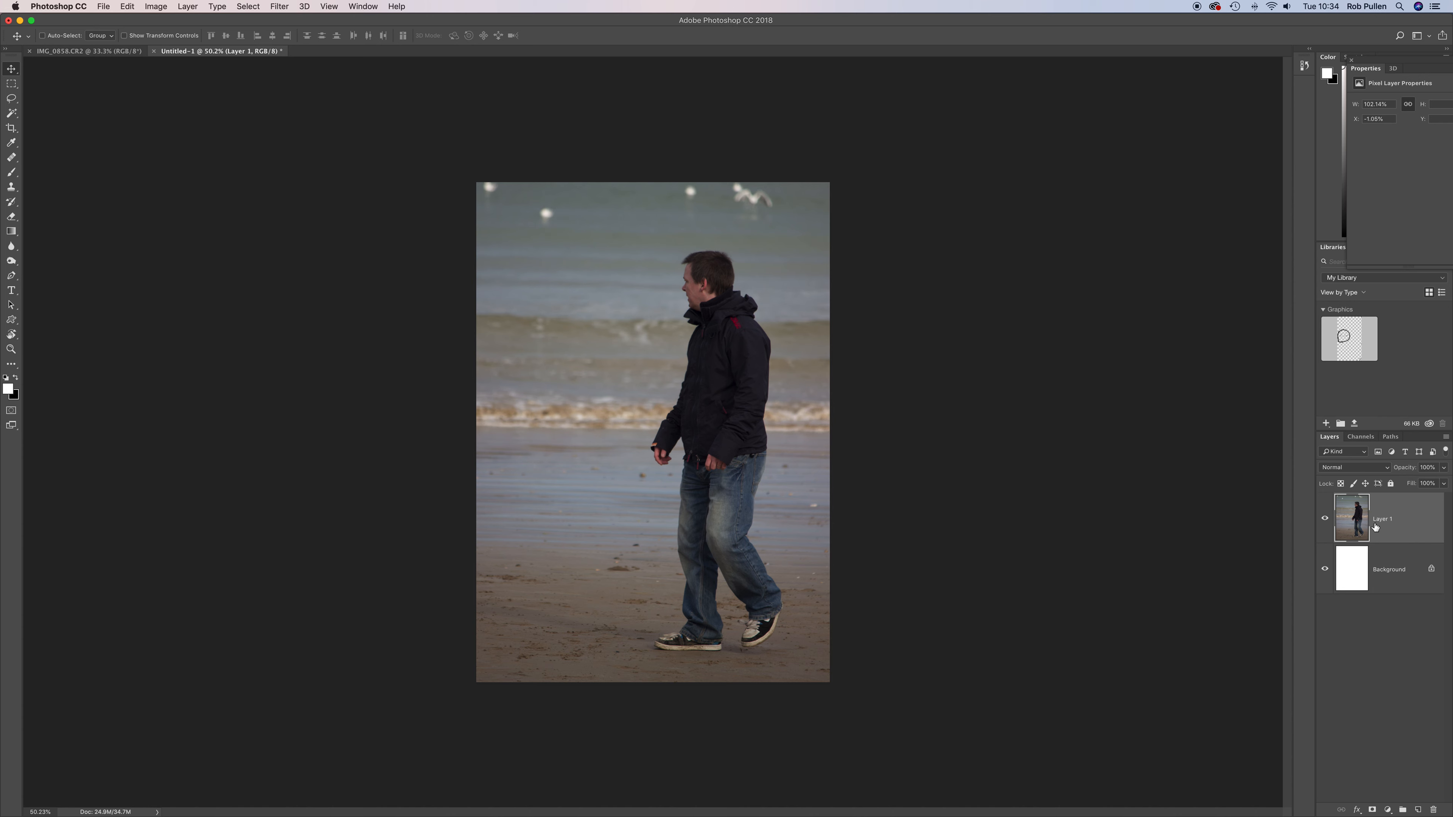
# Step: Duplicate the beach photo layer twice and hide the original Layer 1
pyautogui.click(1325, 518)
pyautogui.click(1324, 518)
pyautogui.press('super+j')
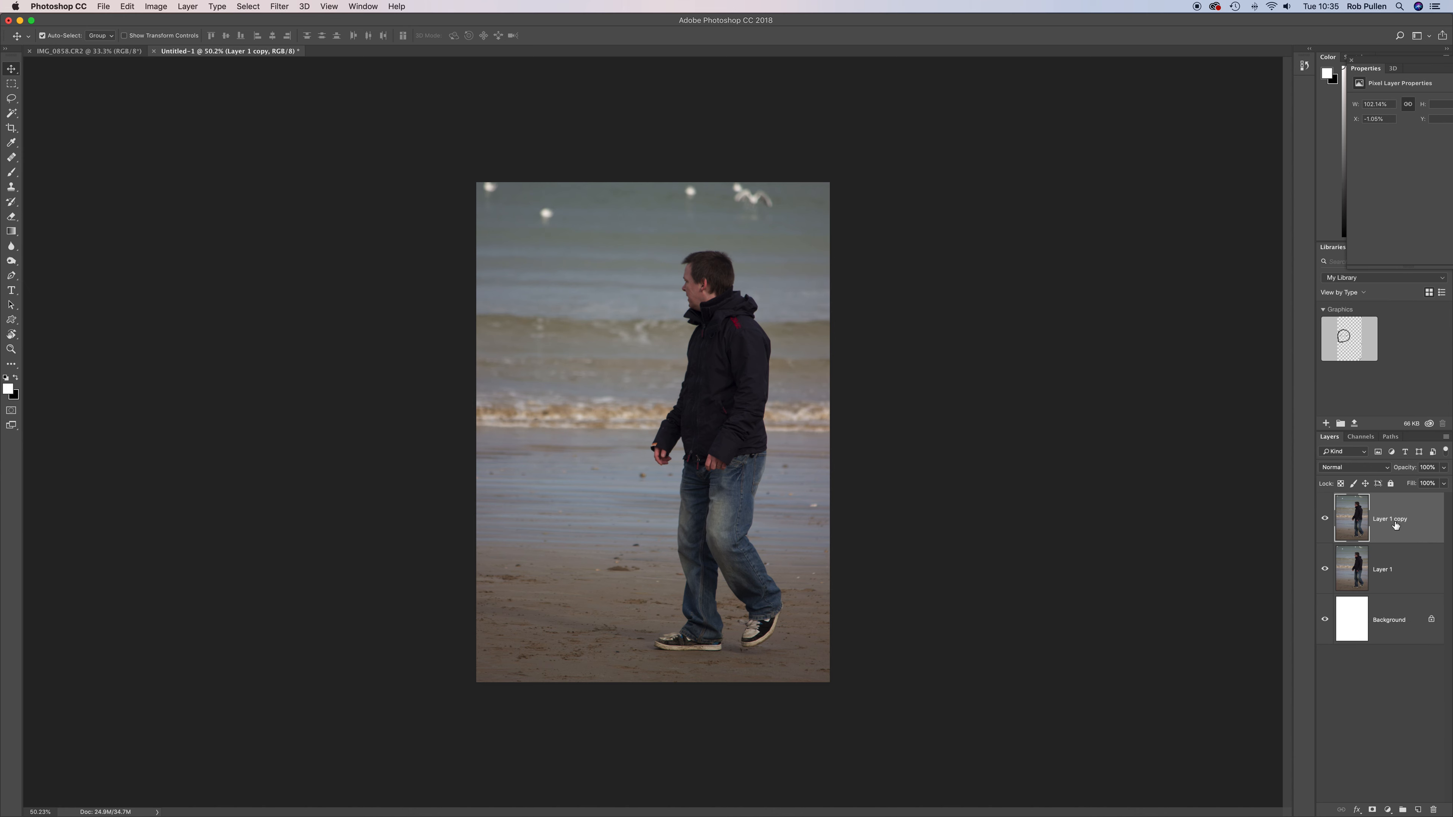
pyautogui.click(1324, 569)
pyautogui.press('super+j')
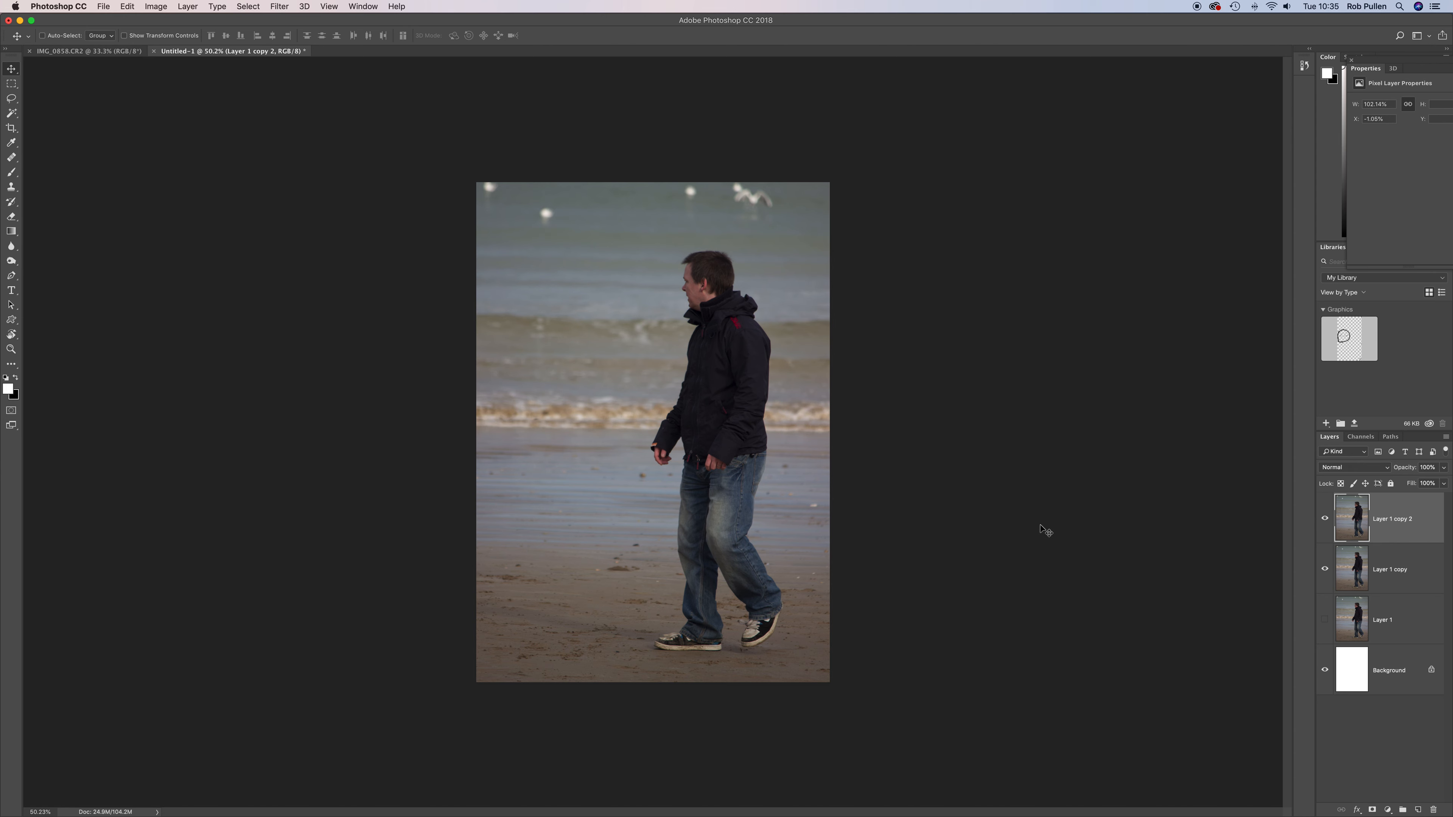
# Step: Desaturate the topmost photo copy, Layer 1 copy 2, and toggle its visibility to compare it with the colour version
pyautogui.press('super+shift+u')
pyautogui.click(1325, 519)
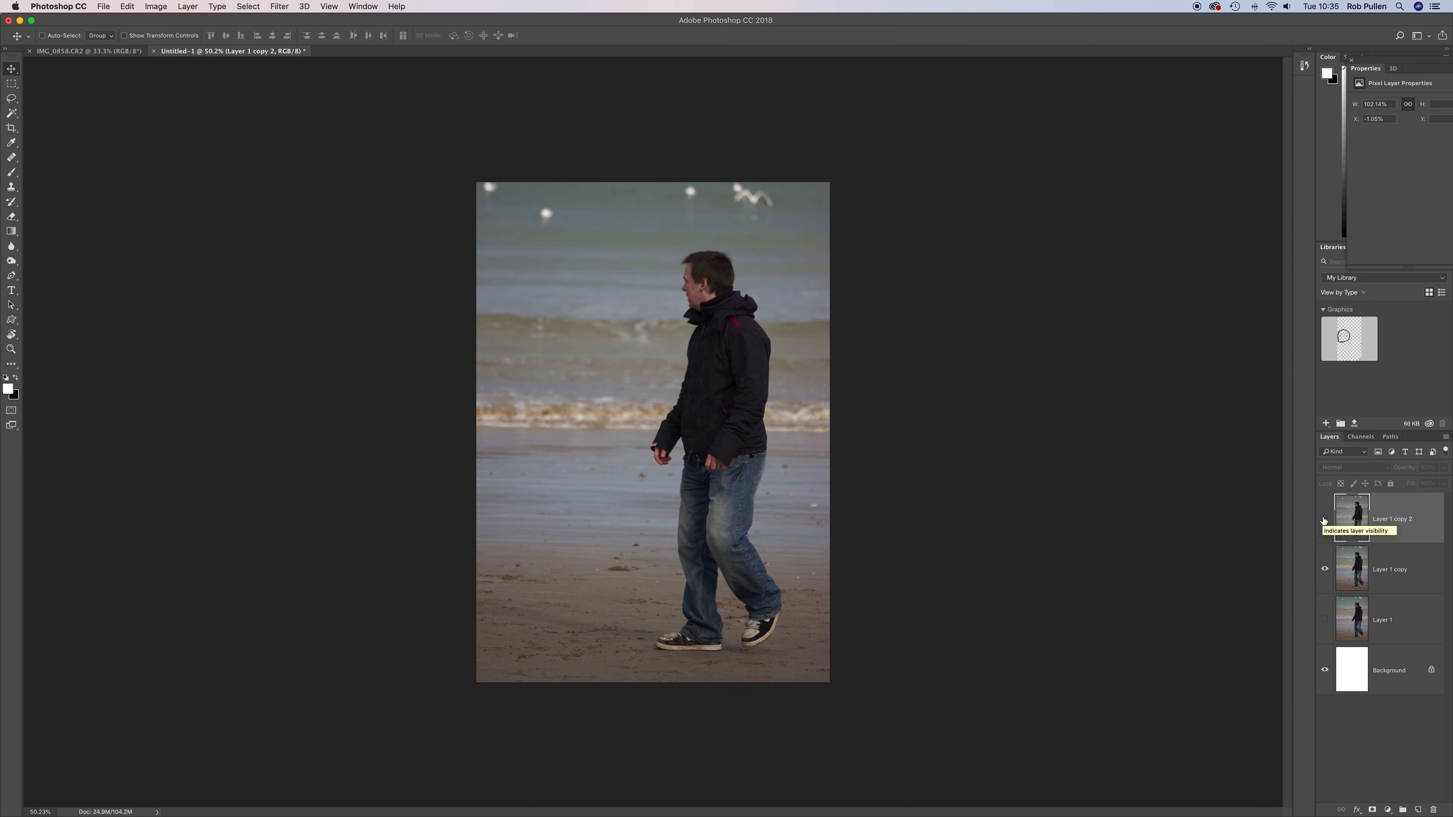
pyautogui.click(1324, 519)
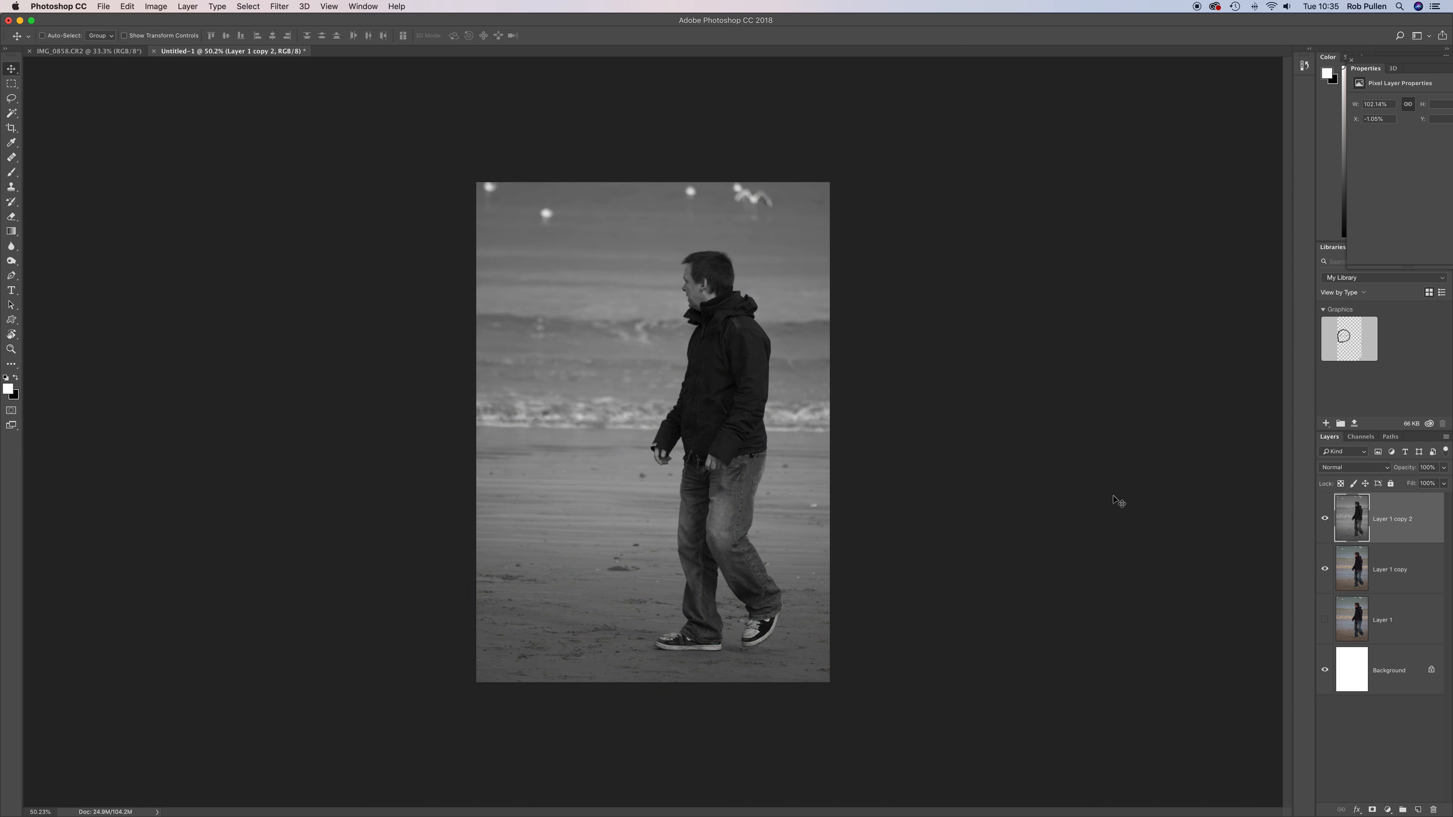
# Step: Hide the desaturated layer, add a new layer above Layer 1 copy, and fill it with the white foreground color at 100% opacity
pyautogui.click(1400, 574)
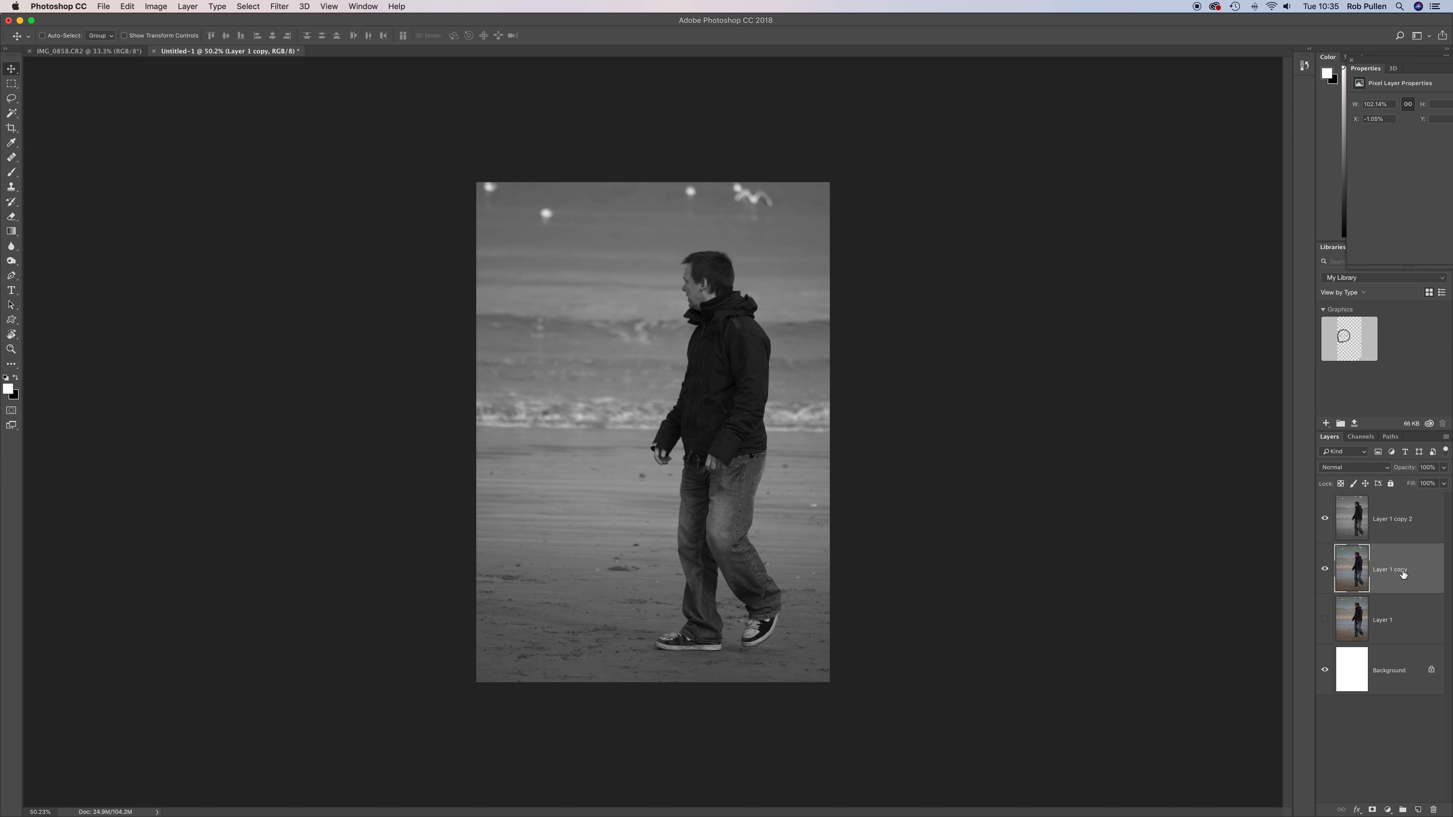
pyautogui.click(1325, 519)
pyautogui.click(1420, 810)
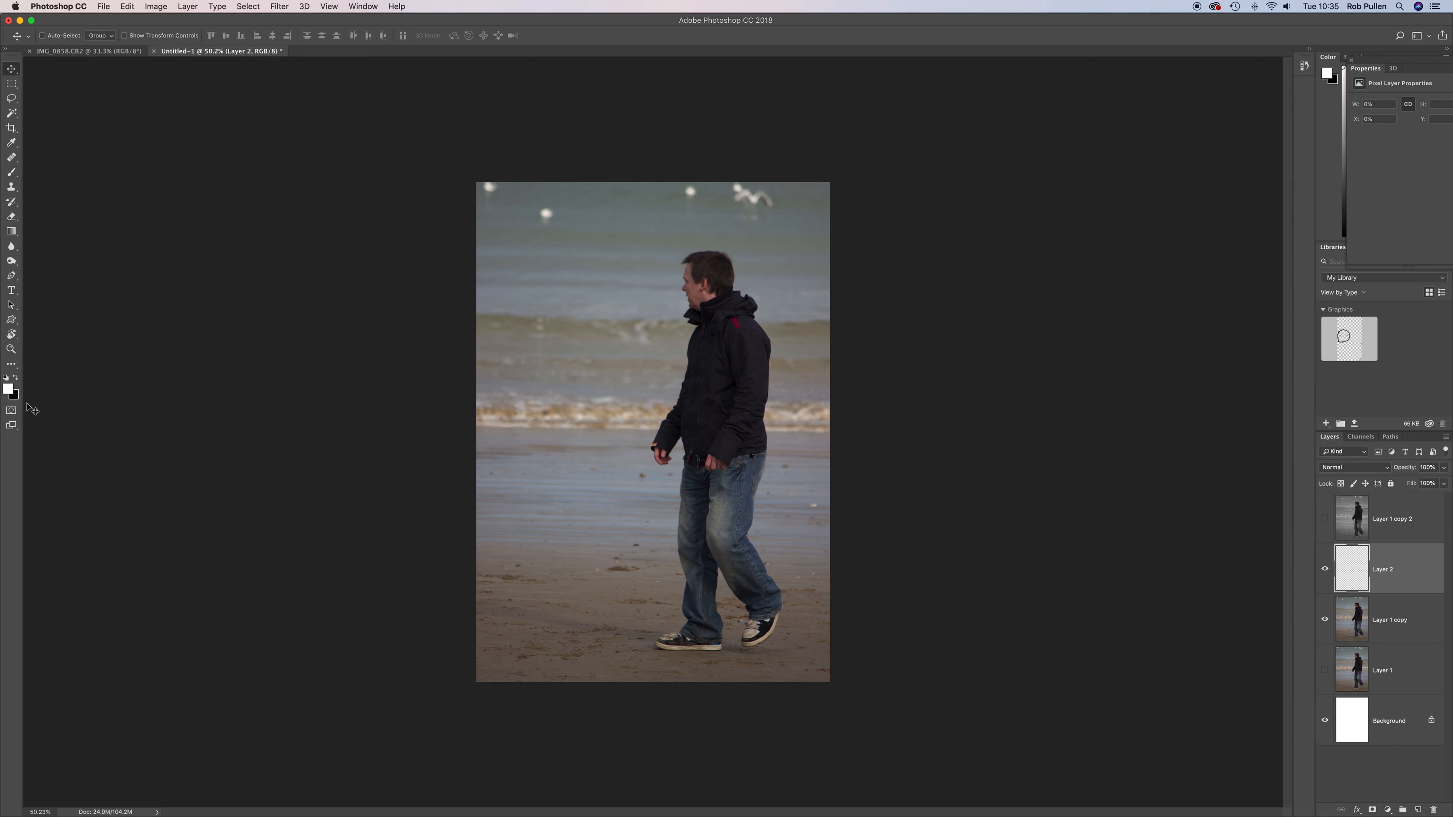
pyautogui.press('x')
pyautogui.press('x')
pyautogui.press('x')
pyautogui.press('x')
pyautogui.press('x')
pyautogui.press('x')
pyautogui.hotkey('shift', 'BackSpace')
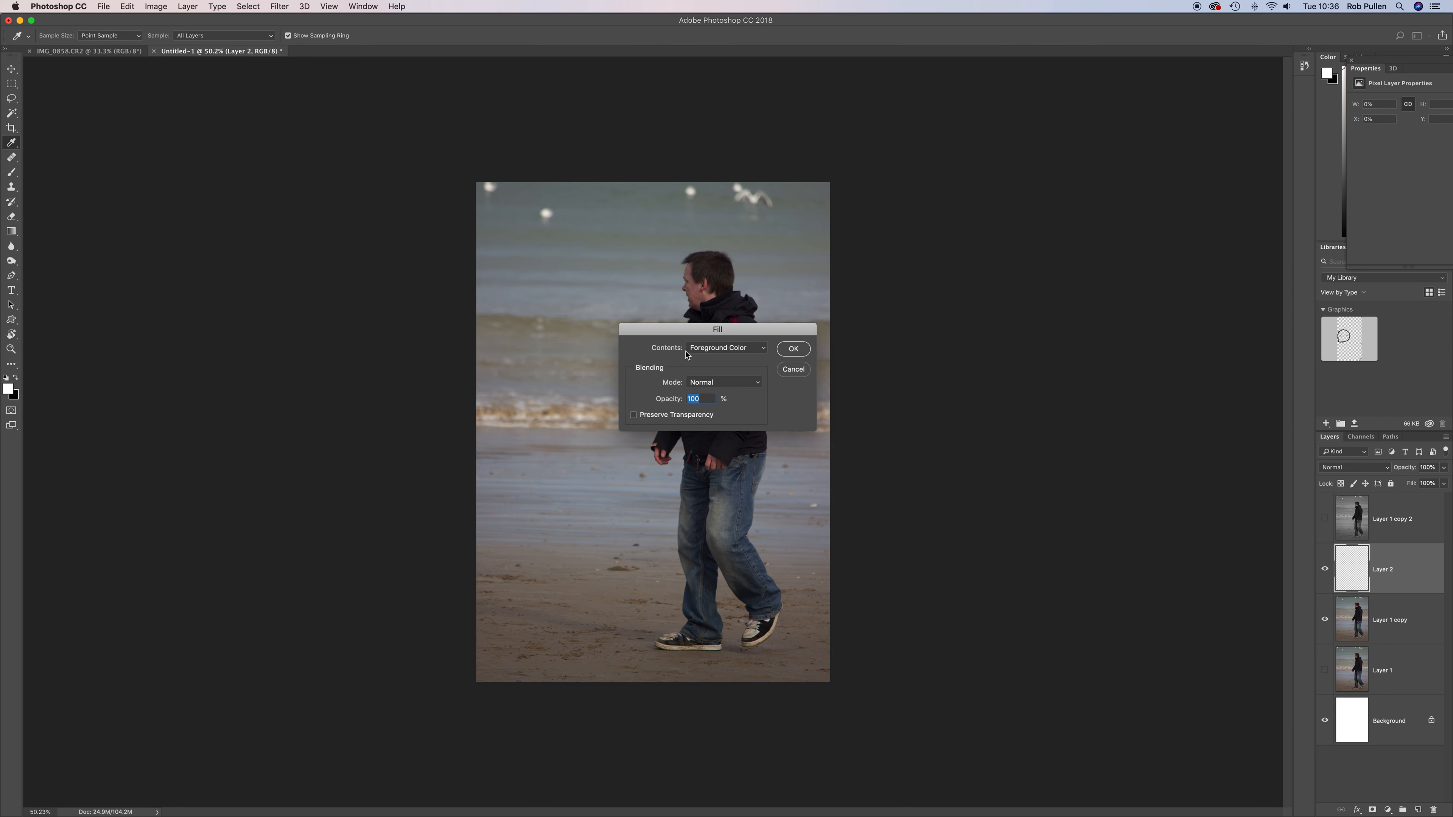
pyautogui.click(799, 354)
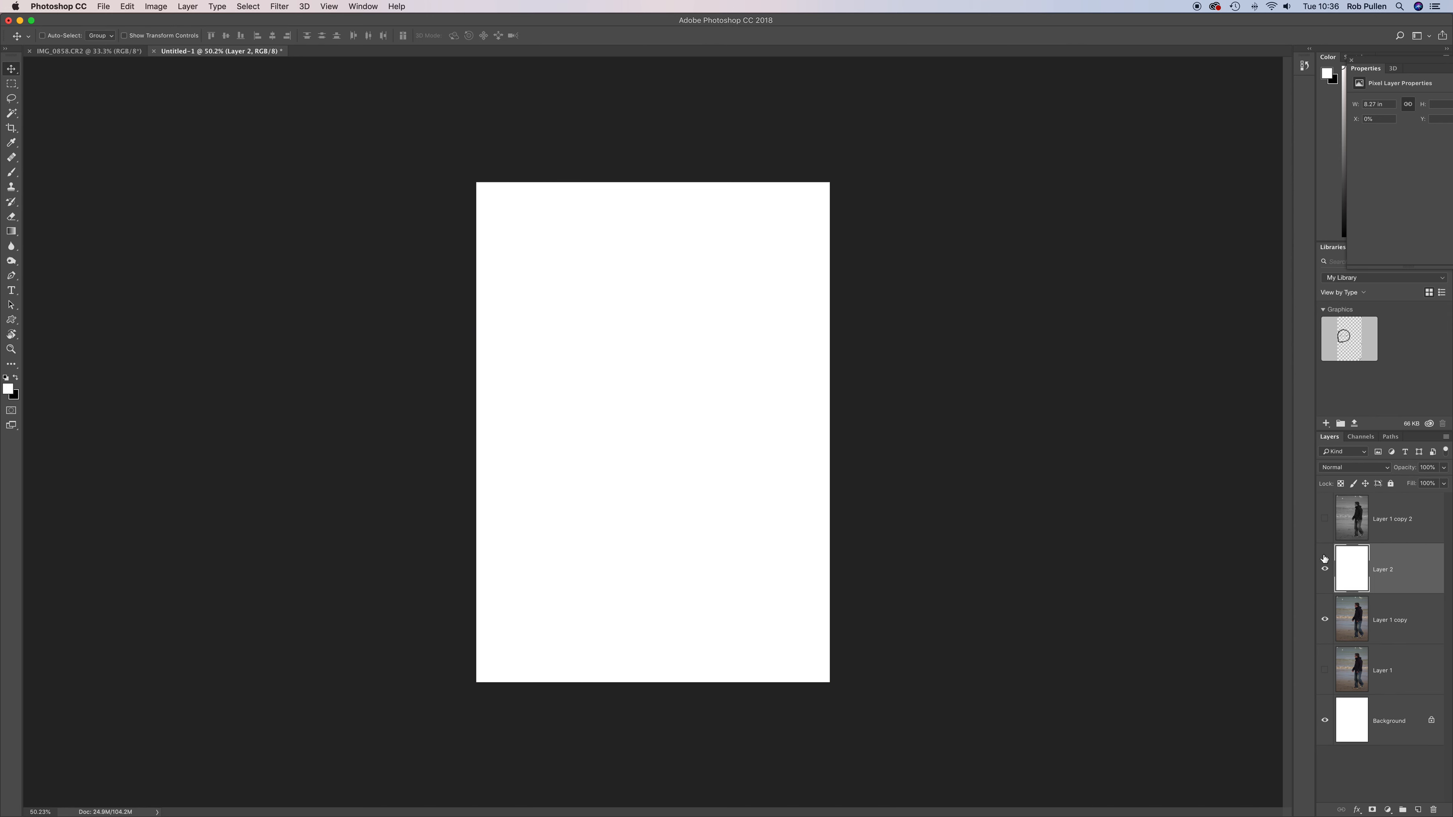
# Step: Show the desaturated photo layer again and lower its opacity to 40% over the white layer
pyautogui.click(1324, 519)
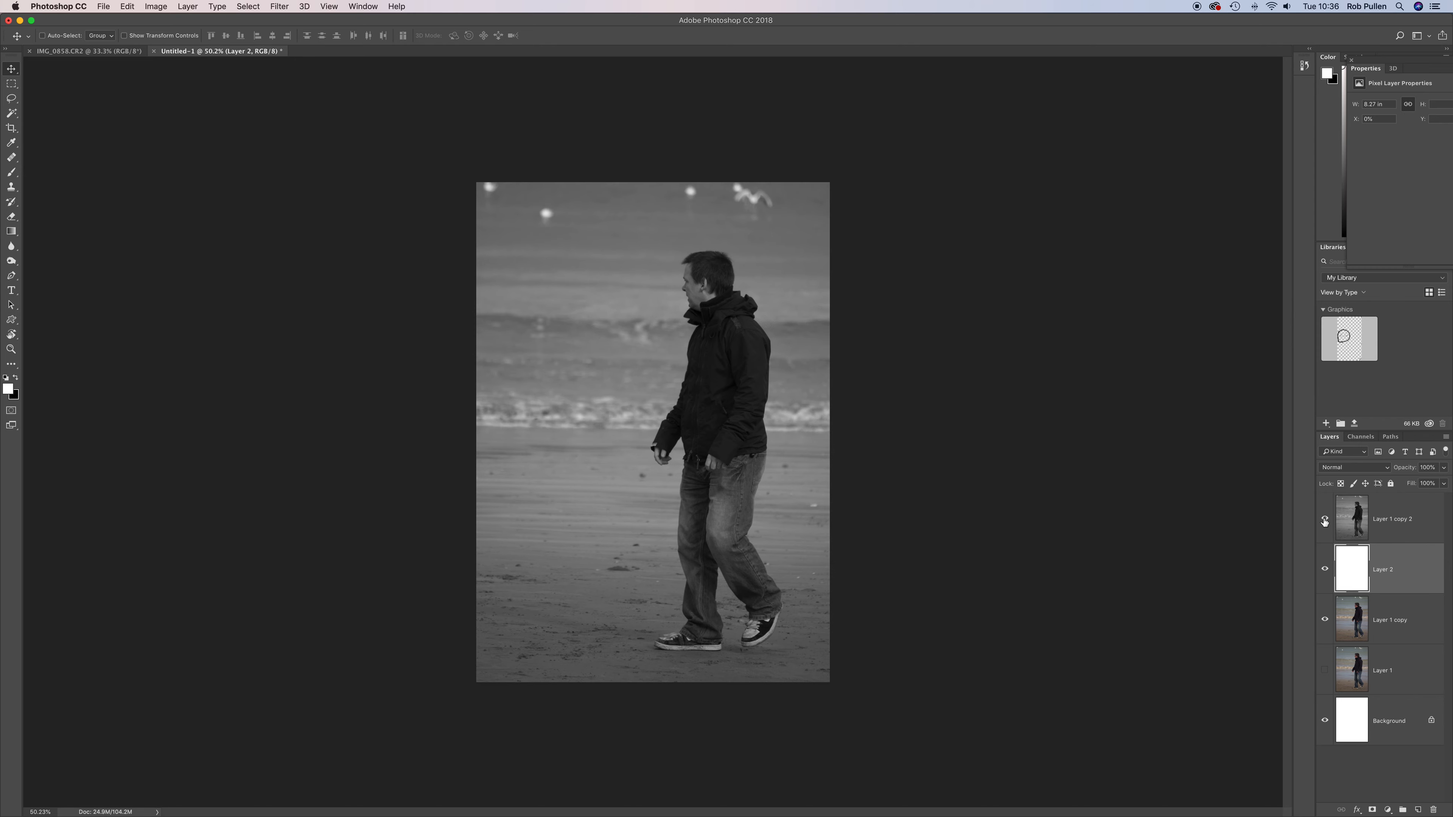
pyautogui.click(1413, 519)
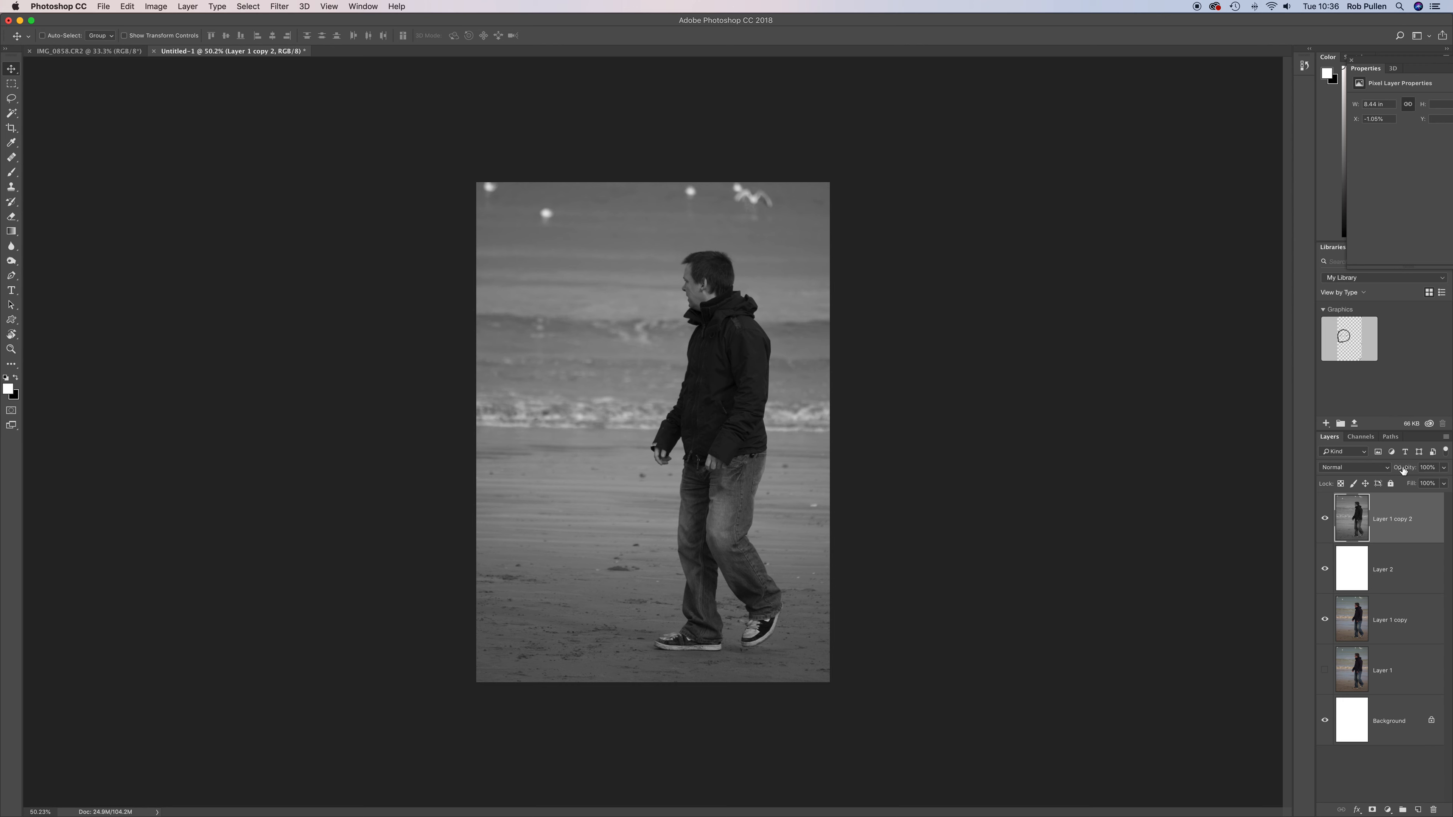
pyautogui.moveTo(1406, 470); pyautogui.dragTo(1368, 468)
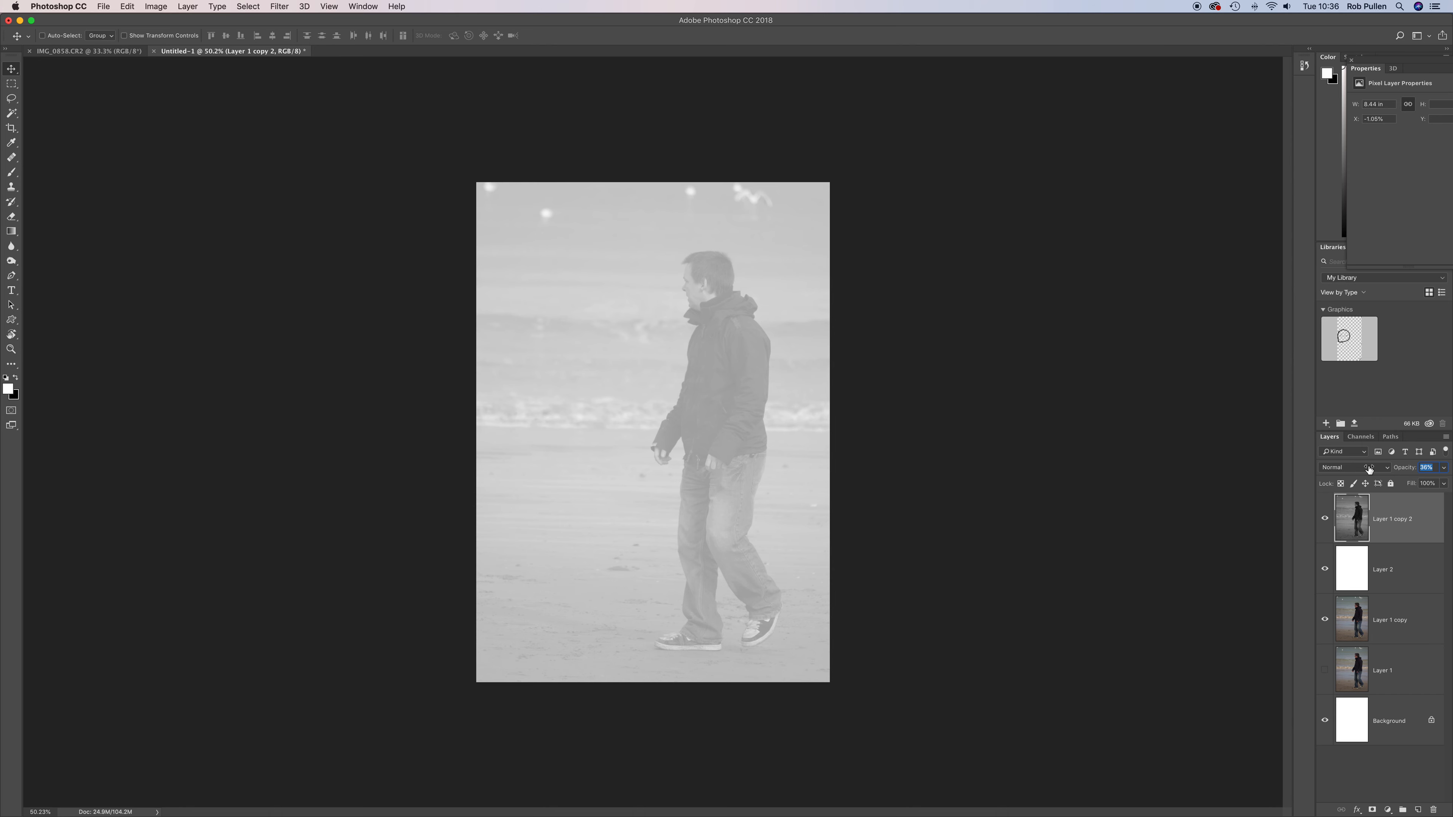
pyautogui.moveTo(1368, 469); pyautogui.dragTo(1370, 470)
pyautogui.moveTo(1370, 469); pyautogui.dragTo(1370, 469)
pyautogui.moveTo(1403, 471); pyautogui.dragTo(1404, 472)
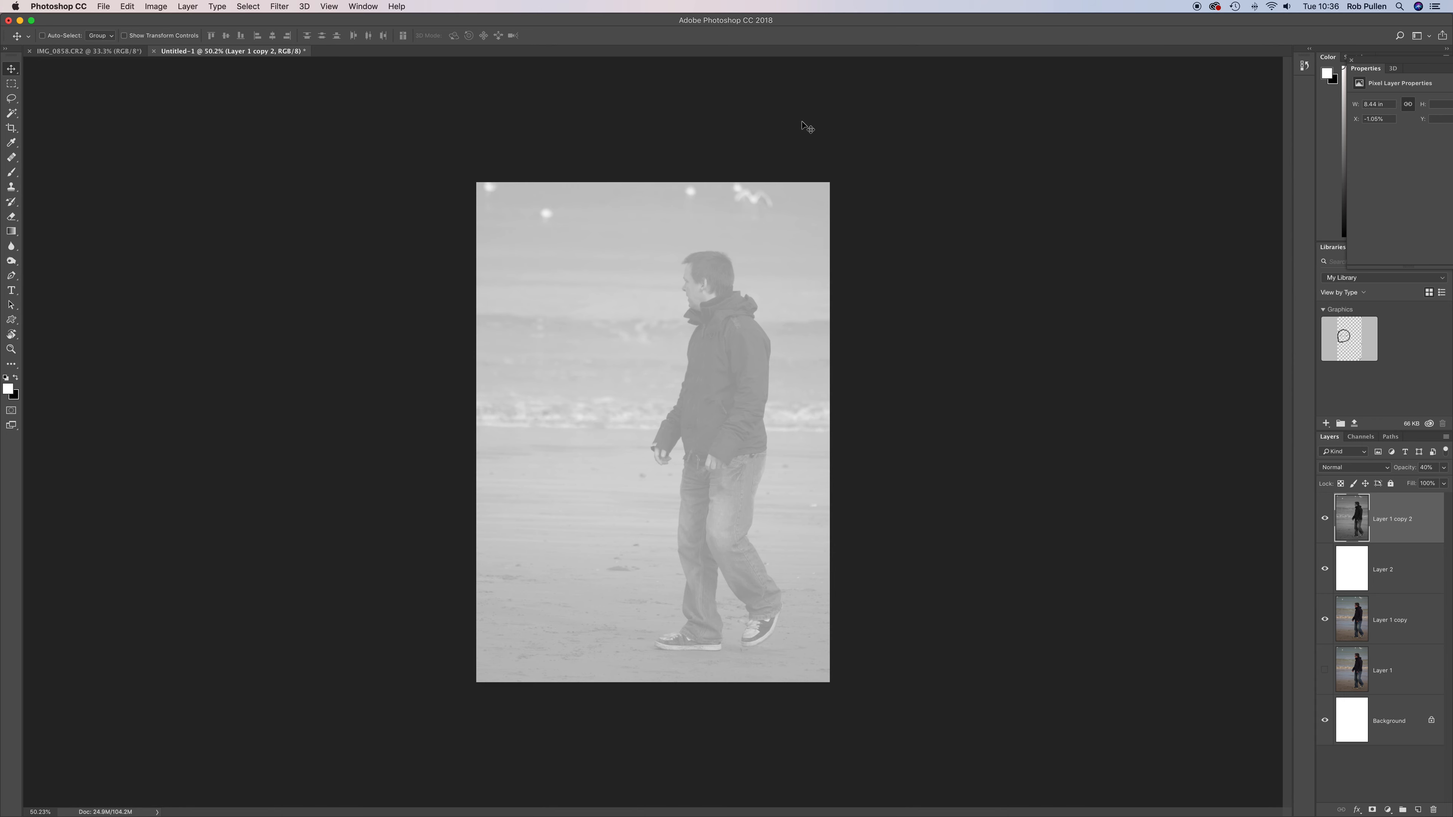
# Step: Open IMG_0882.CR2 from the Poole folder with its default raw settings and copy the image into the Untitled-1 composition
pyautogui.click(104, 6)
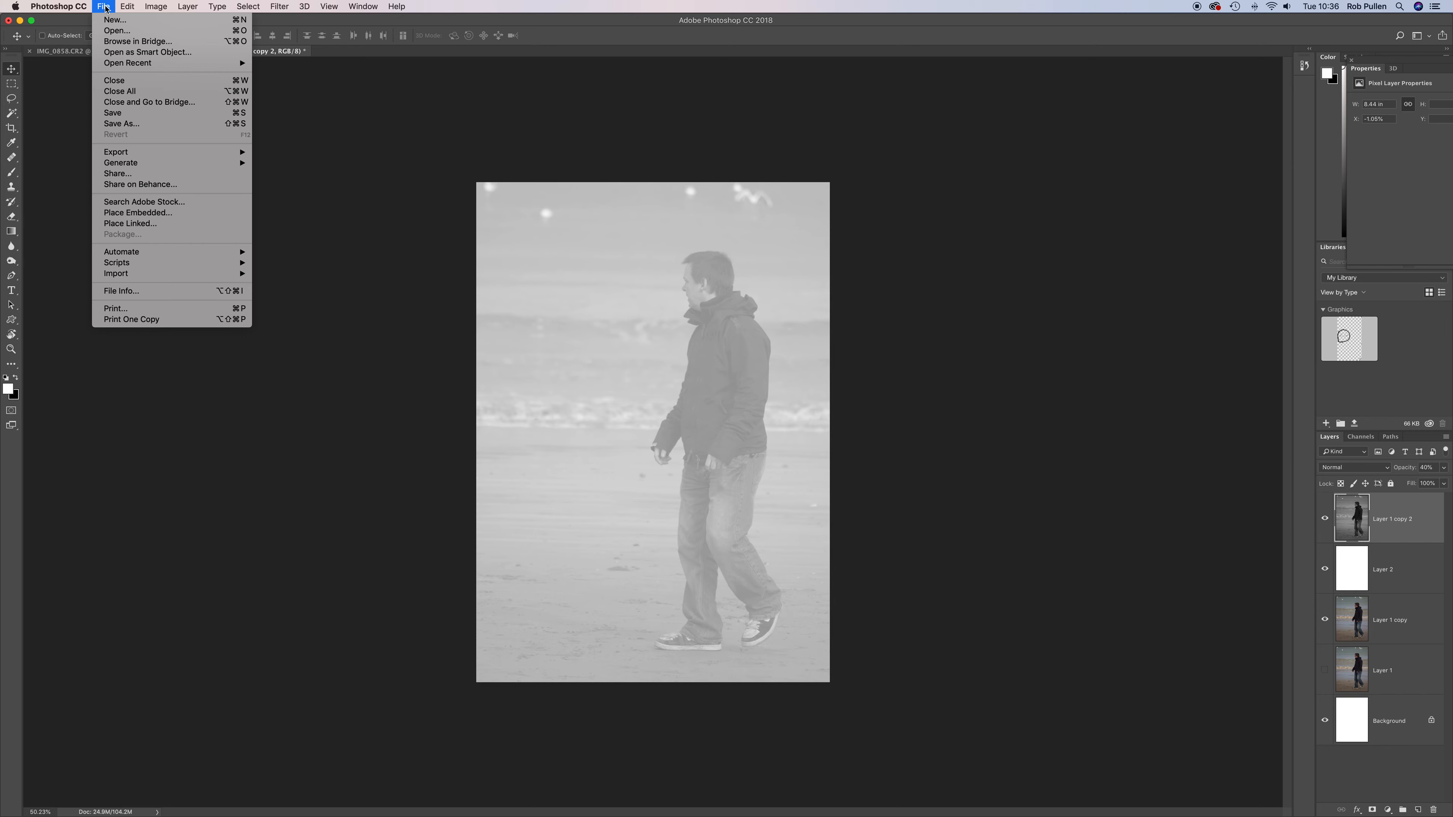
pyautogui.click(117, 34)
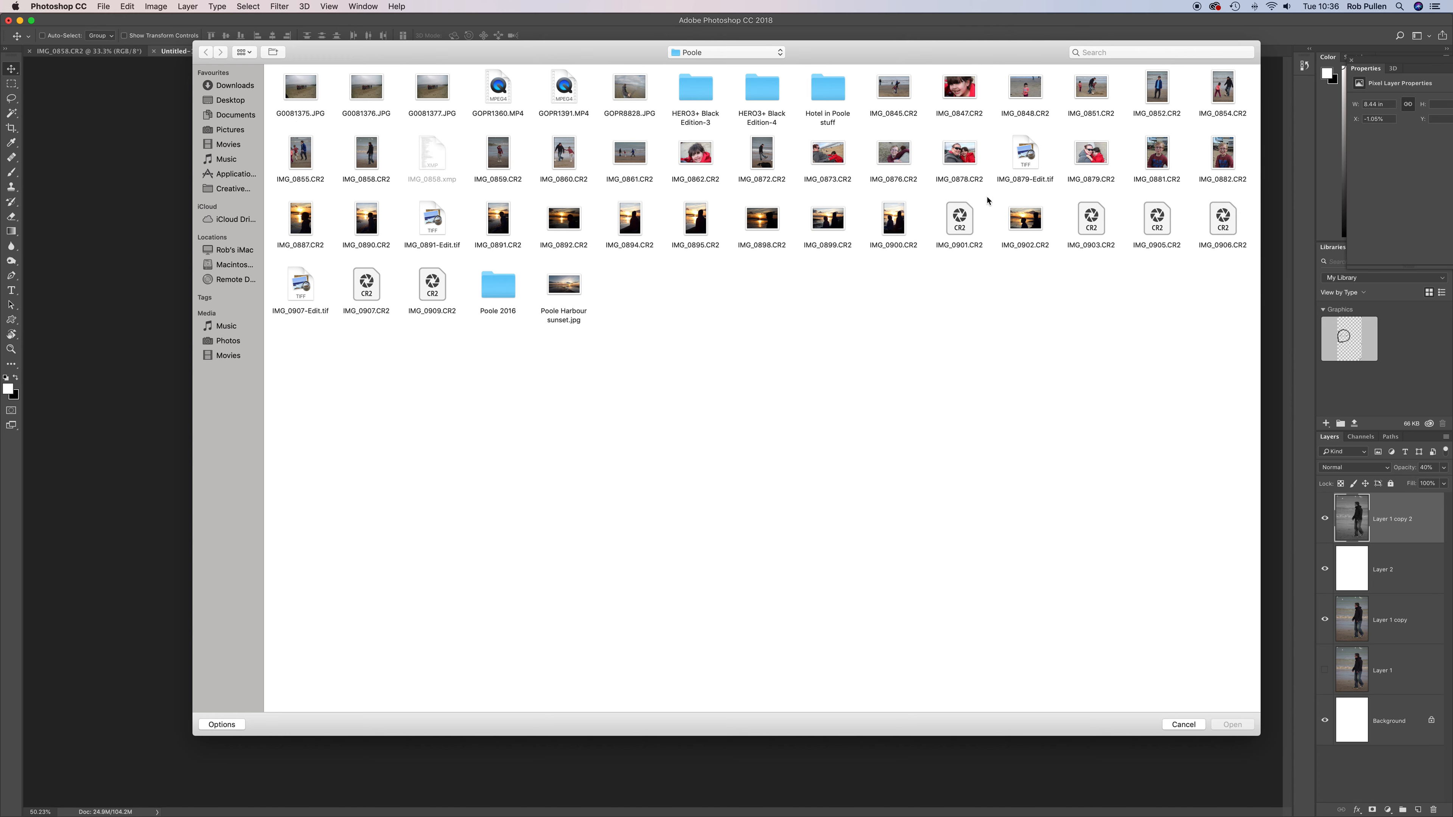
pyautogui.doubleClick(1226, 160)
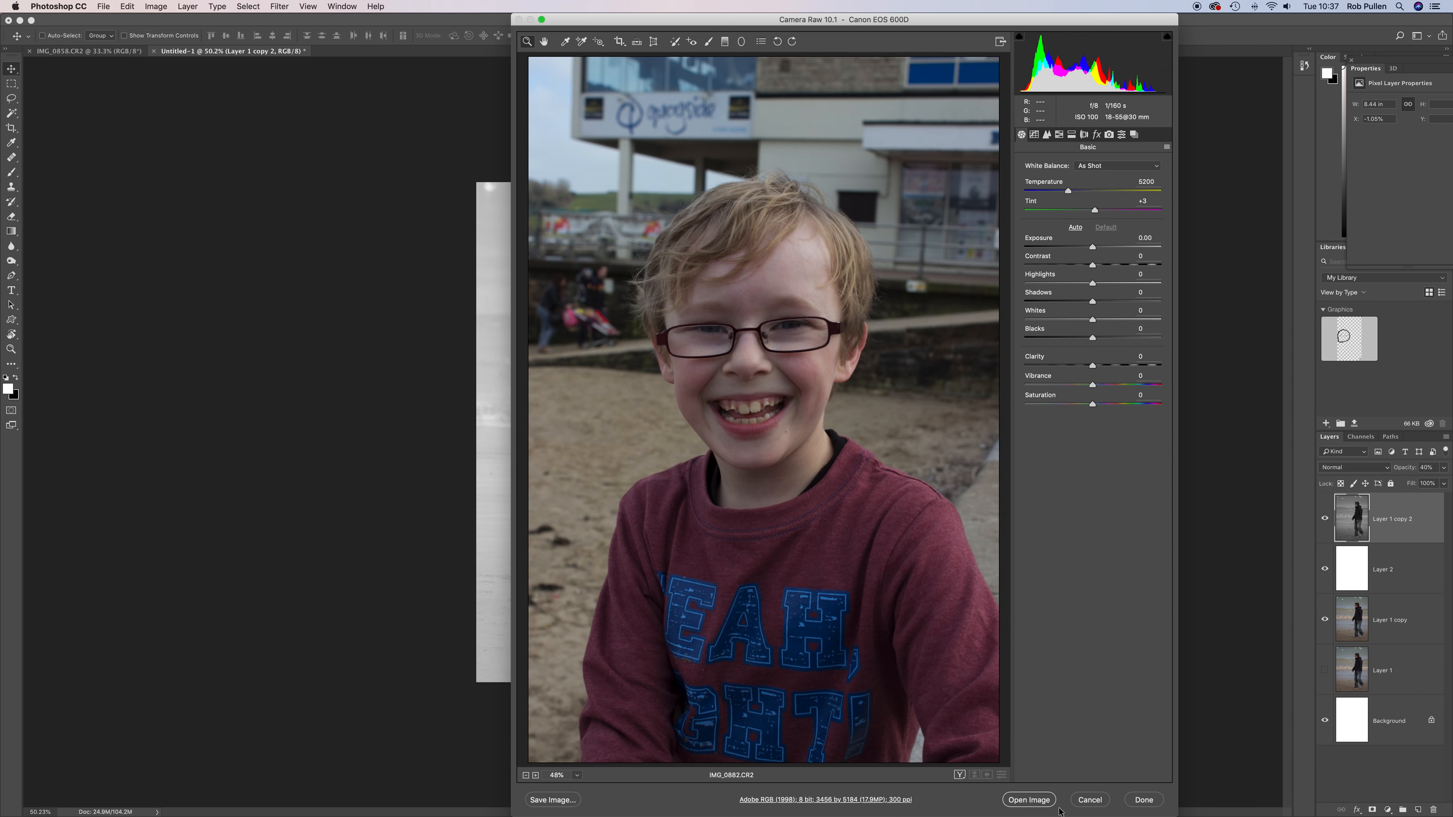
pyautogui.click(1029, 799)
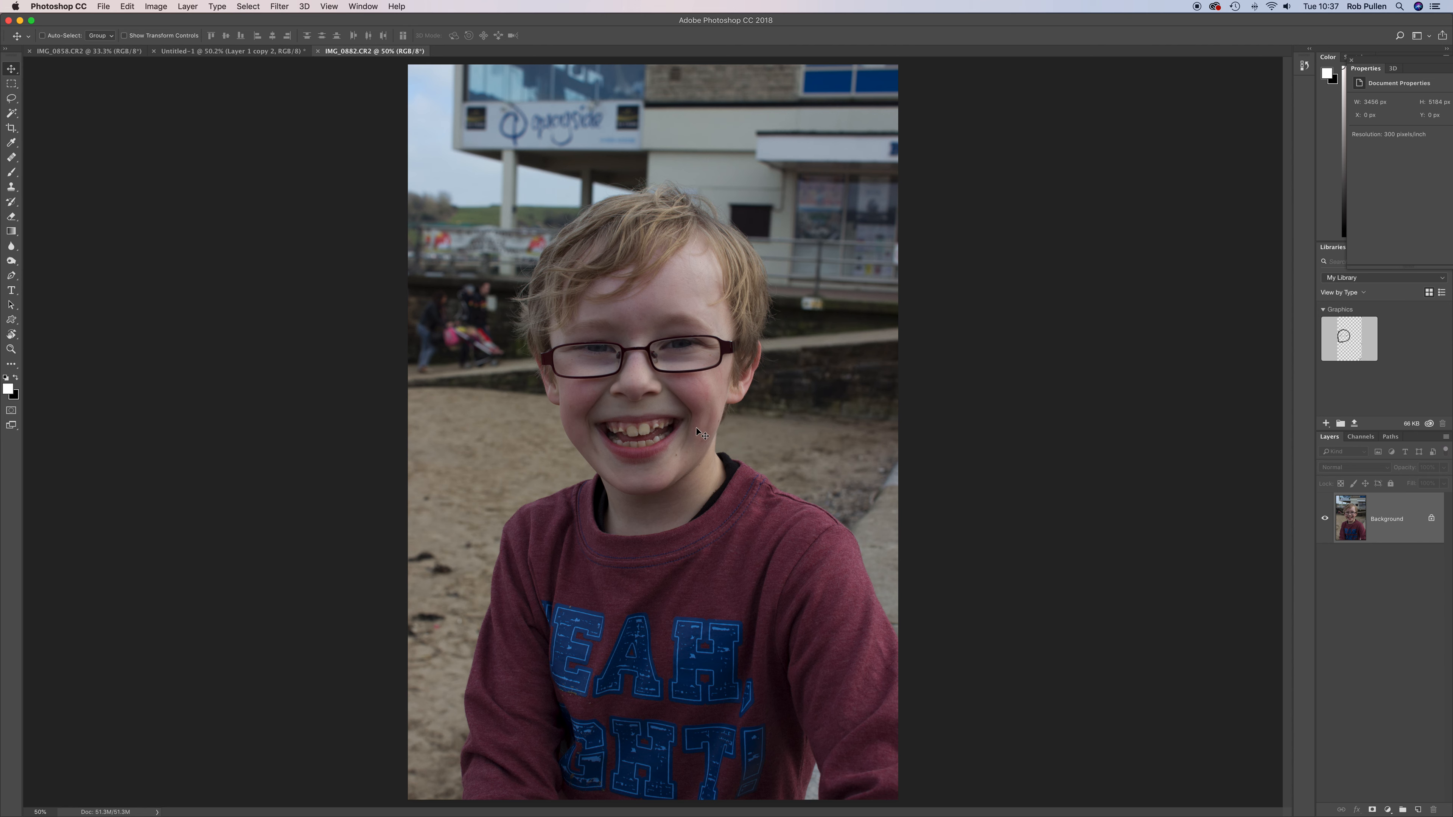
pyautogui.moveTo(690, 431); pyautogui.dragTo(231, 54)
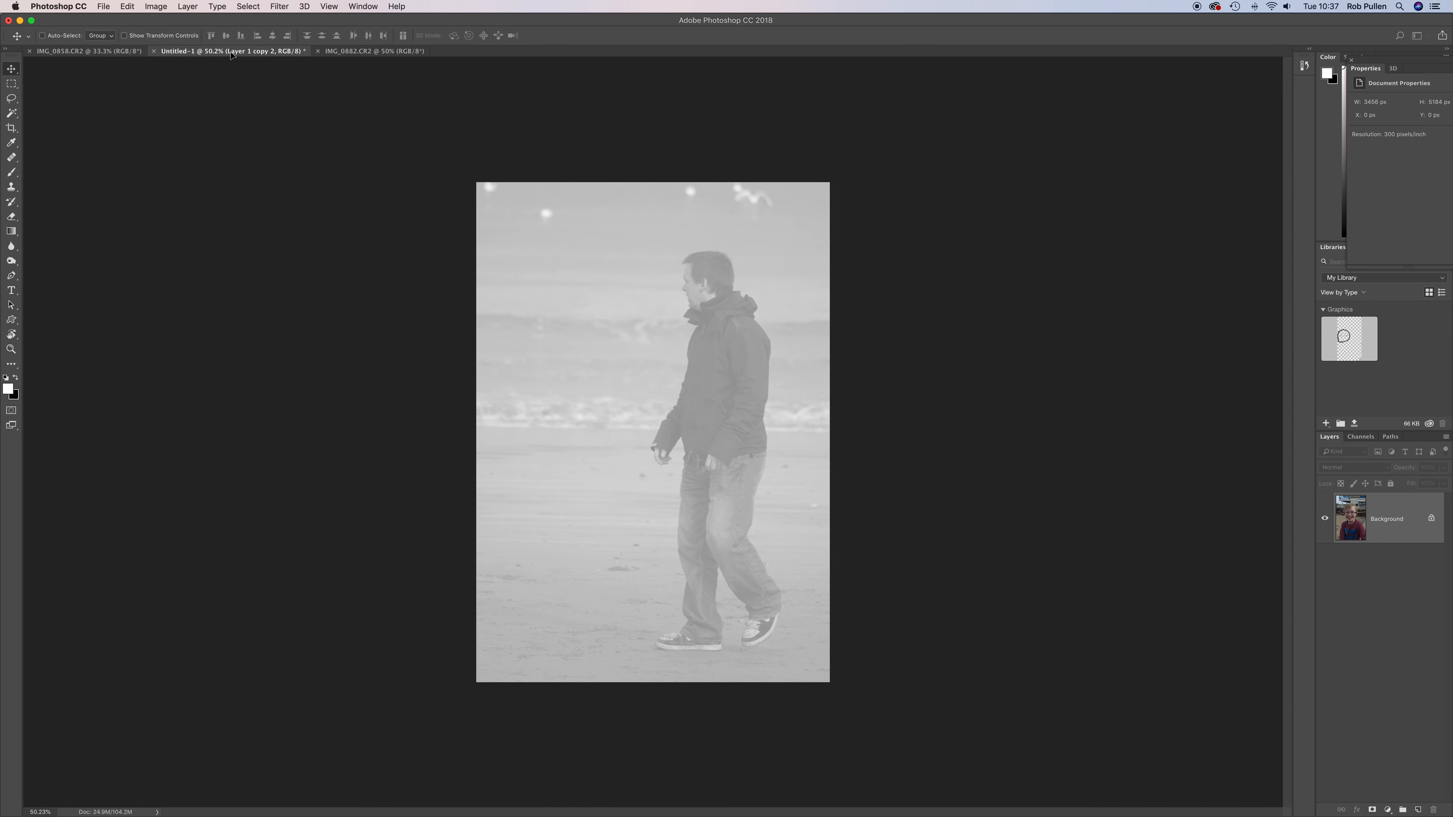
pyautogui.moveTo(628, 402); pyautogui.dragTo(628, 402)
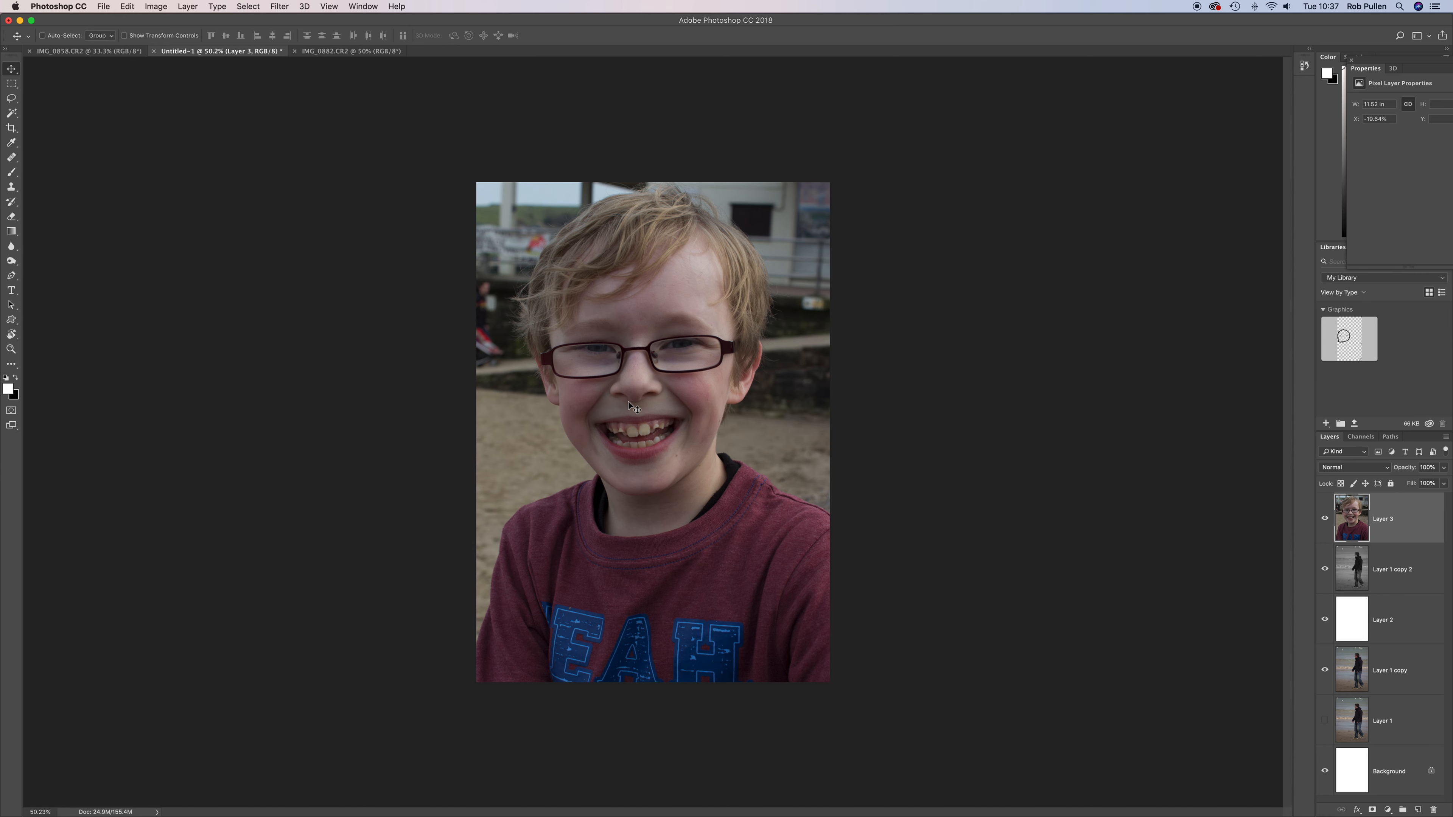
# Step: Scale the boy's photo to about 17%, rotate it about 6° counterclockwise, and place it on the sand beside the walking man's legs
pyautogui.press('super+t')
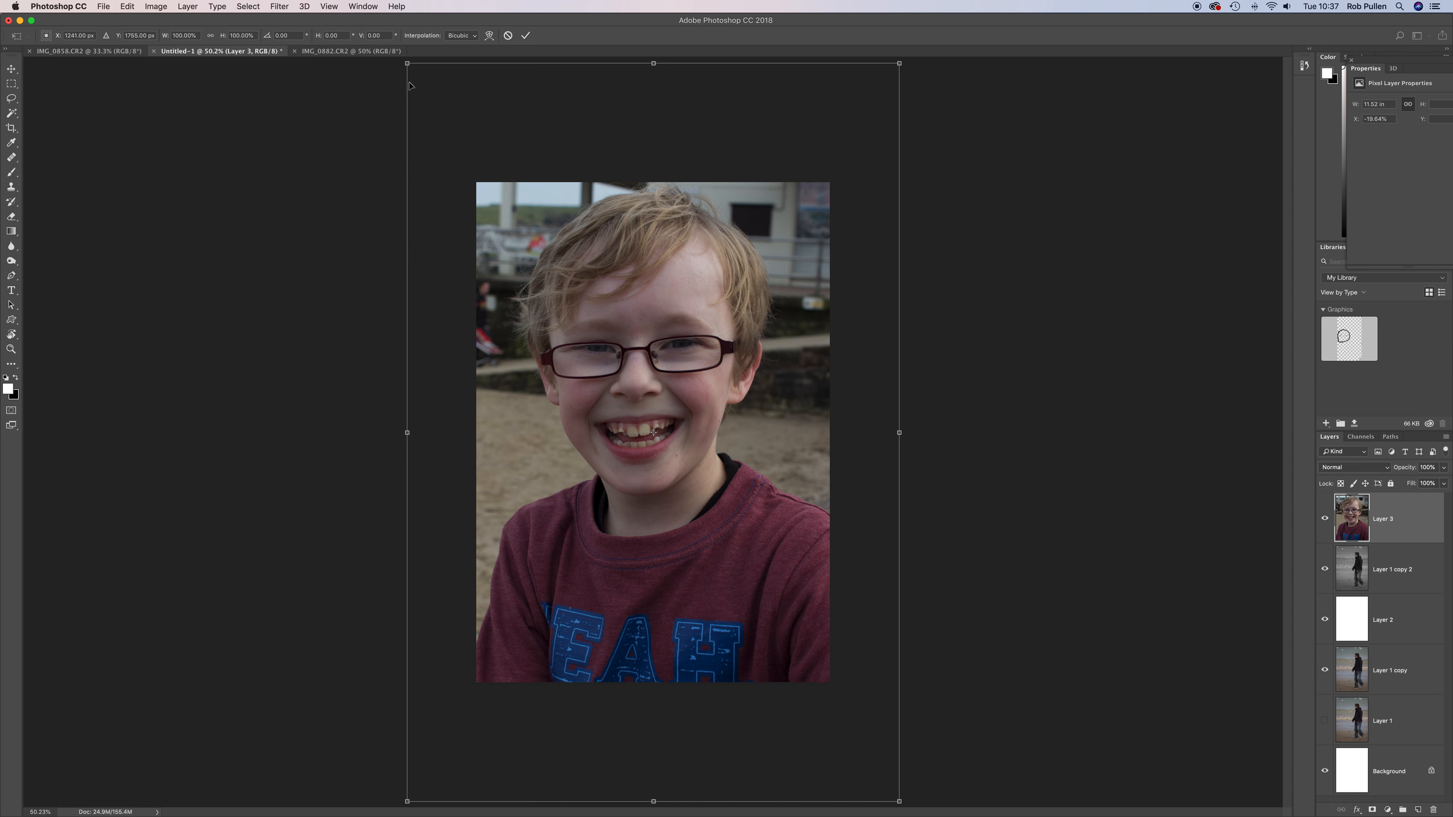
pyautogui.moveTo(405, 62); pyautogui.dragTo(636, 345)
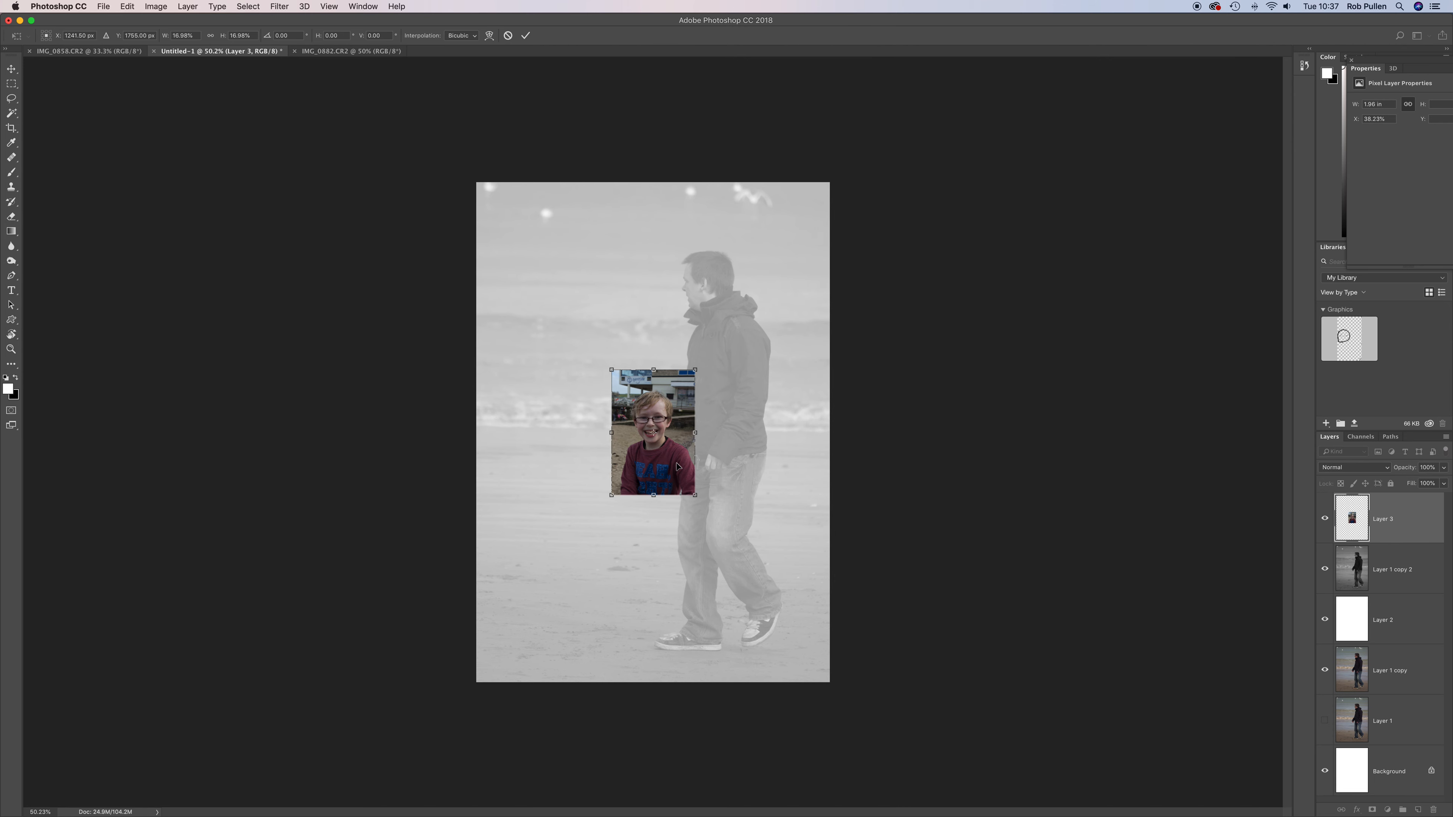
pyautogui.moveTo(668, 464); pyautogui.dragTo(597, 508)
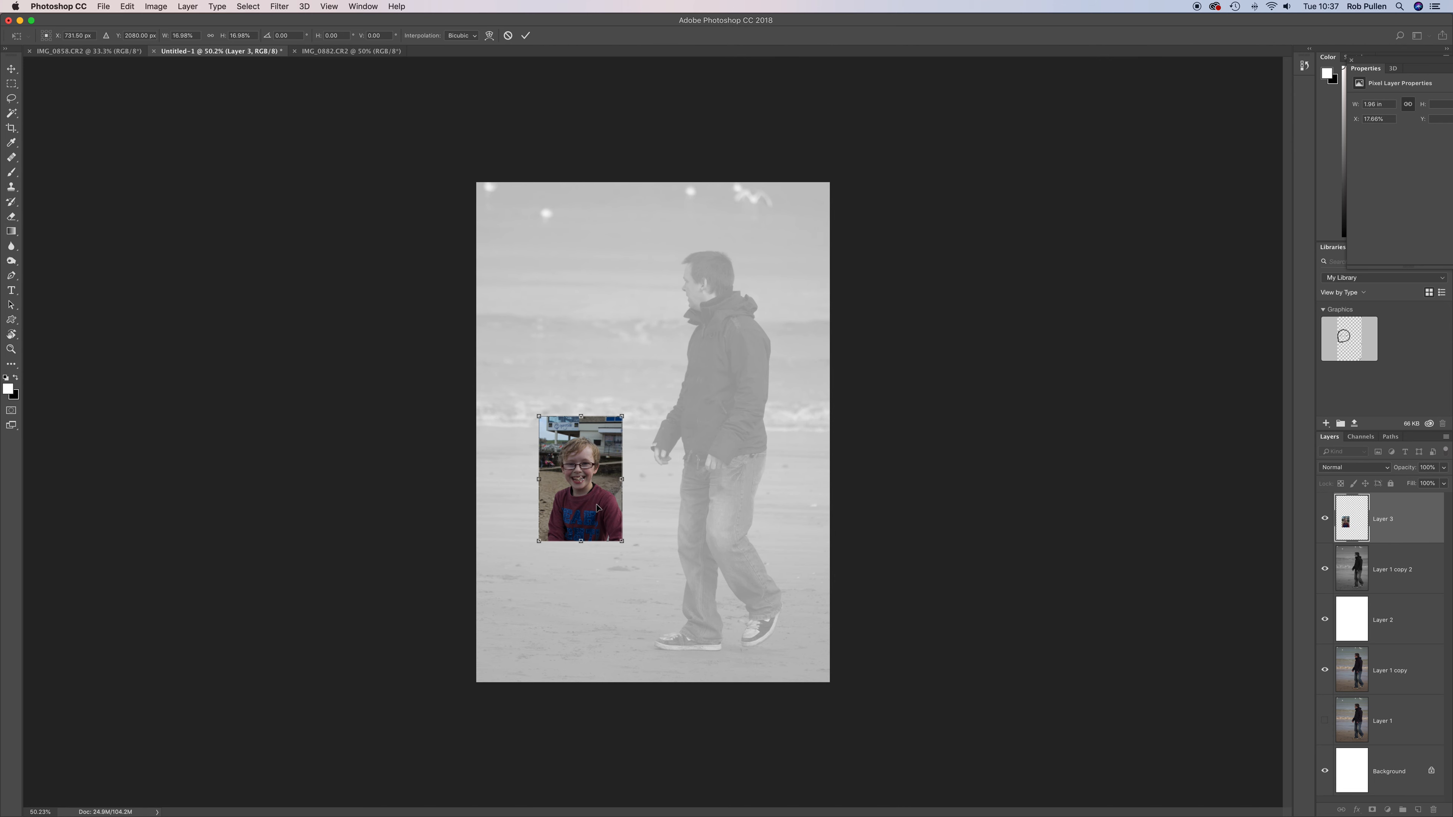
pyautogui.moveTo(631, 413); pyautogui.dragTo(624, 408)
pyautogui.moveTo(601, 523); pyautogui.dragTo(595, 562)
pyautogui.moveTo(621, 446); pyautogui.dragTo(622, 445)
pyautogui.moveTo(592, 520); pyautogui.dragTo(590, 530)
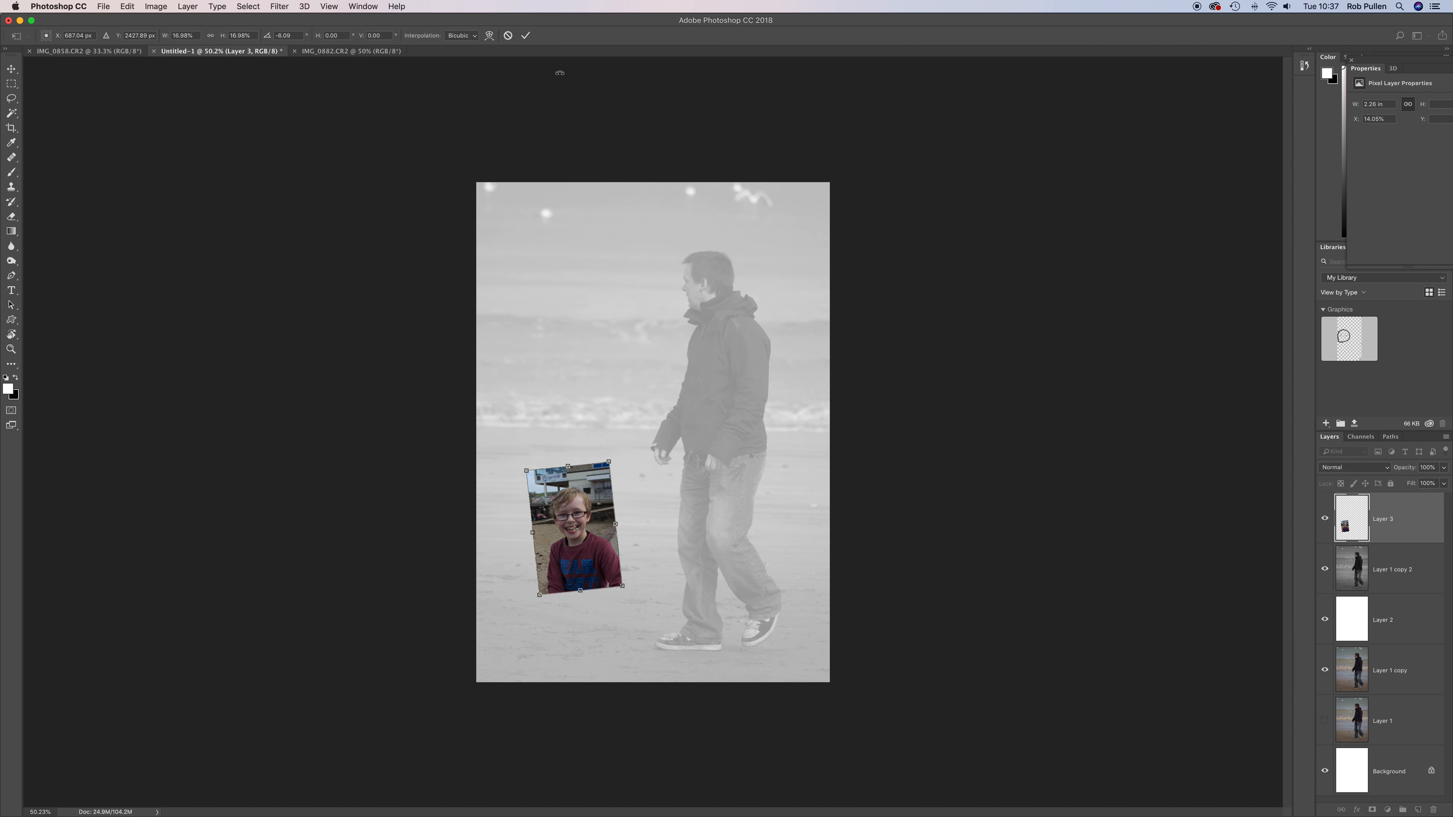
pyautogui.click(526, 36)
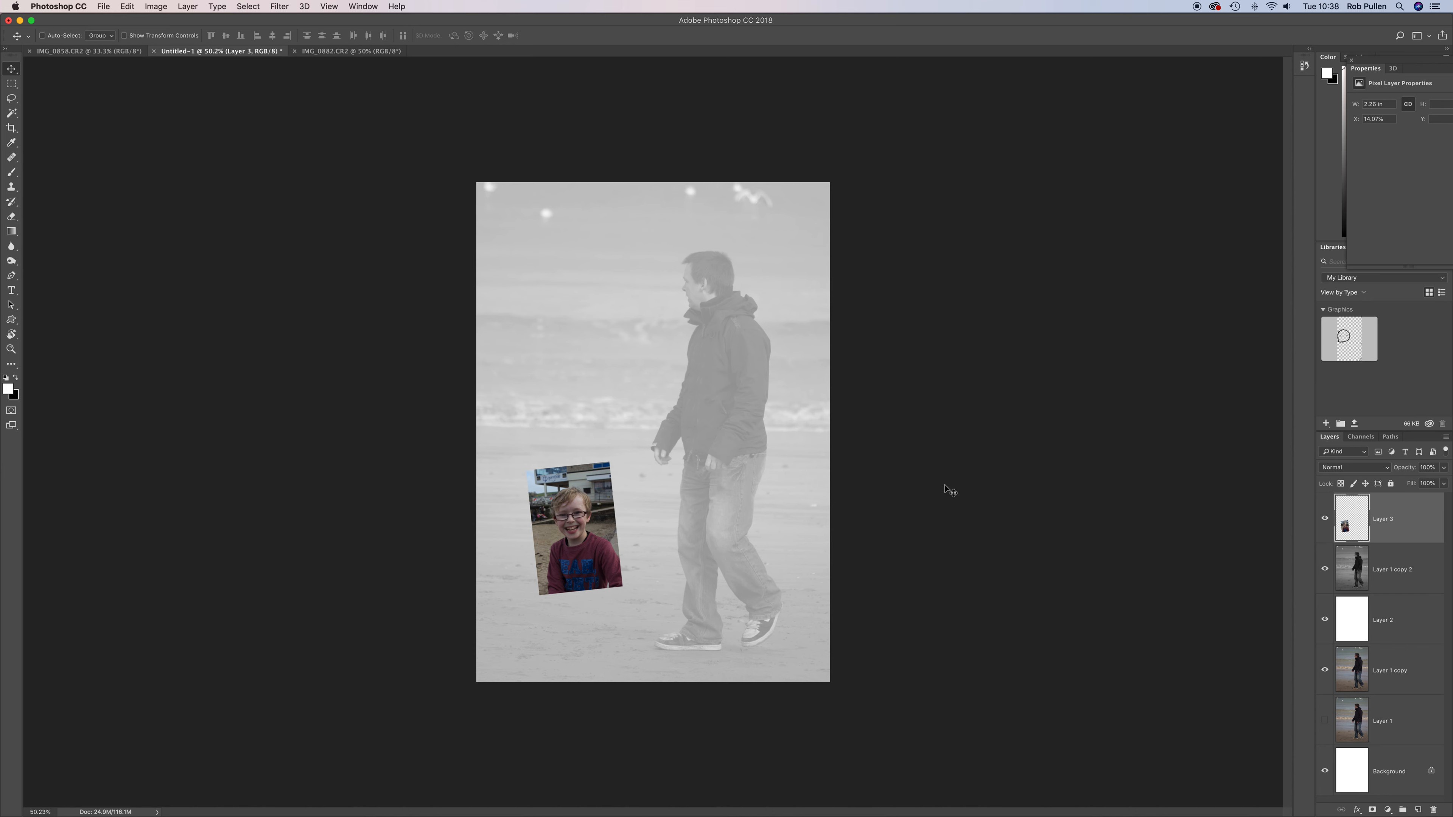
# Step: Toggle the visibility of Layer 3 off and on to check that it holds the boy's photo
pyautogui.click(1325, 520)
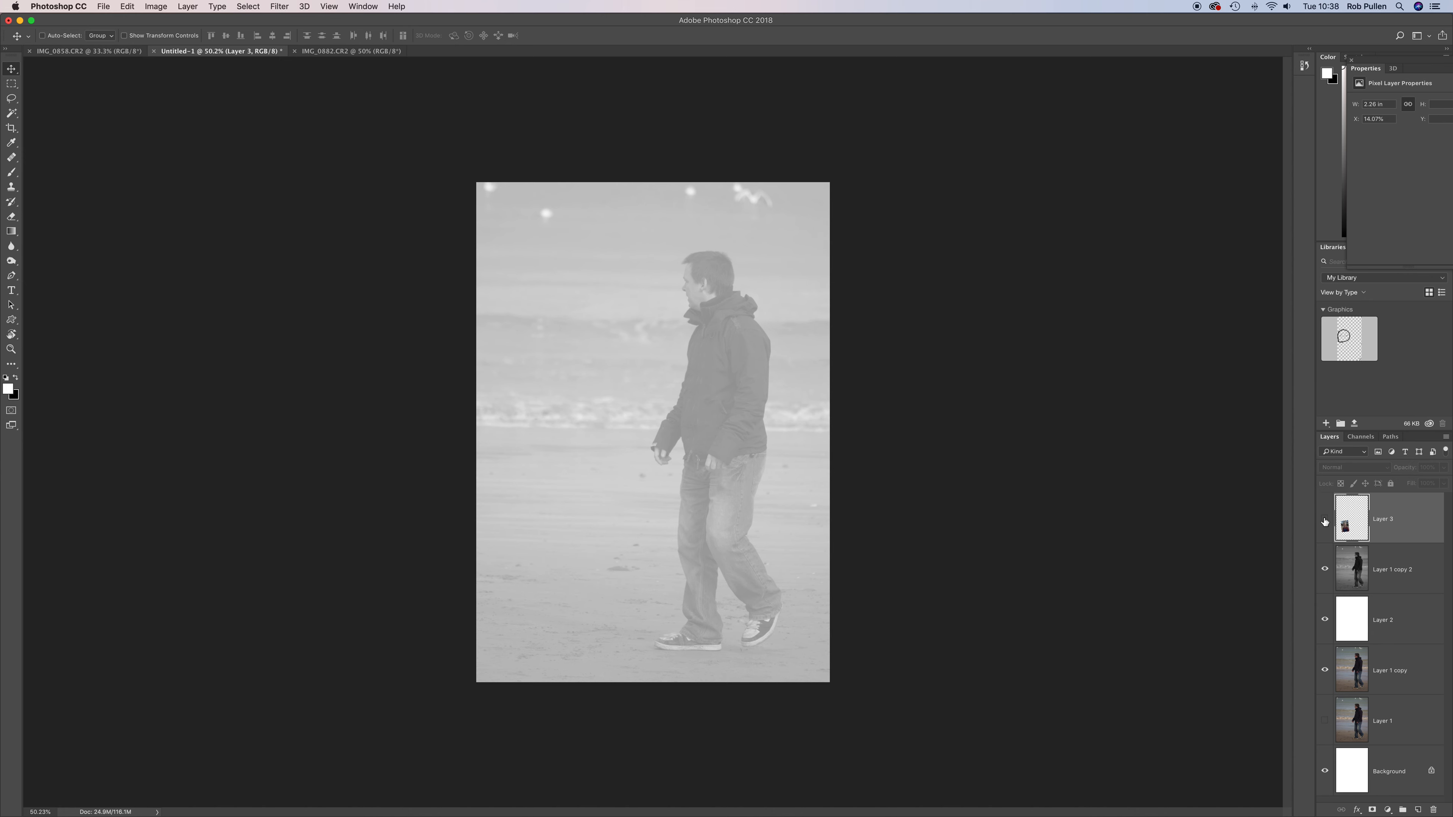
pyautogui.click(1324, 520)
pyautogui.click(1325, 520)
pyautogui.click(1324, 519)
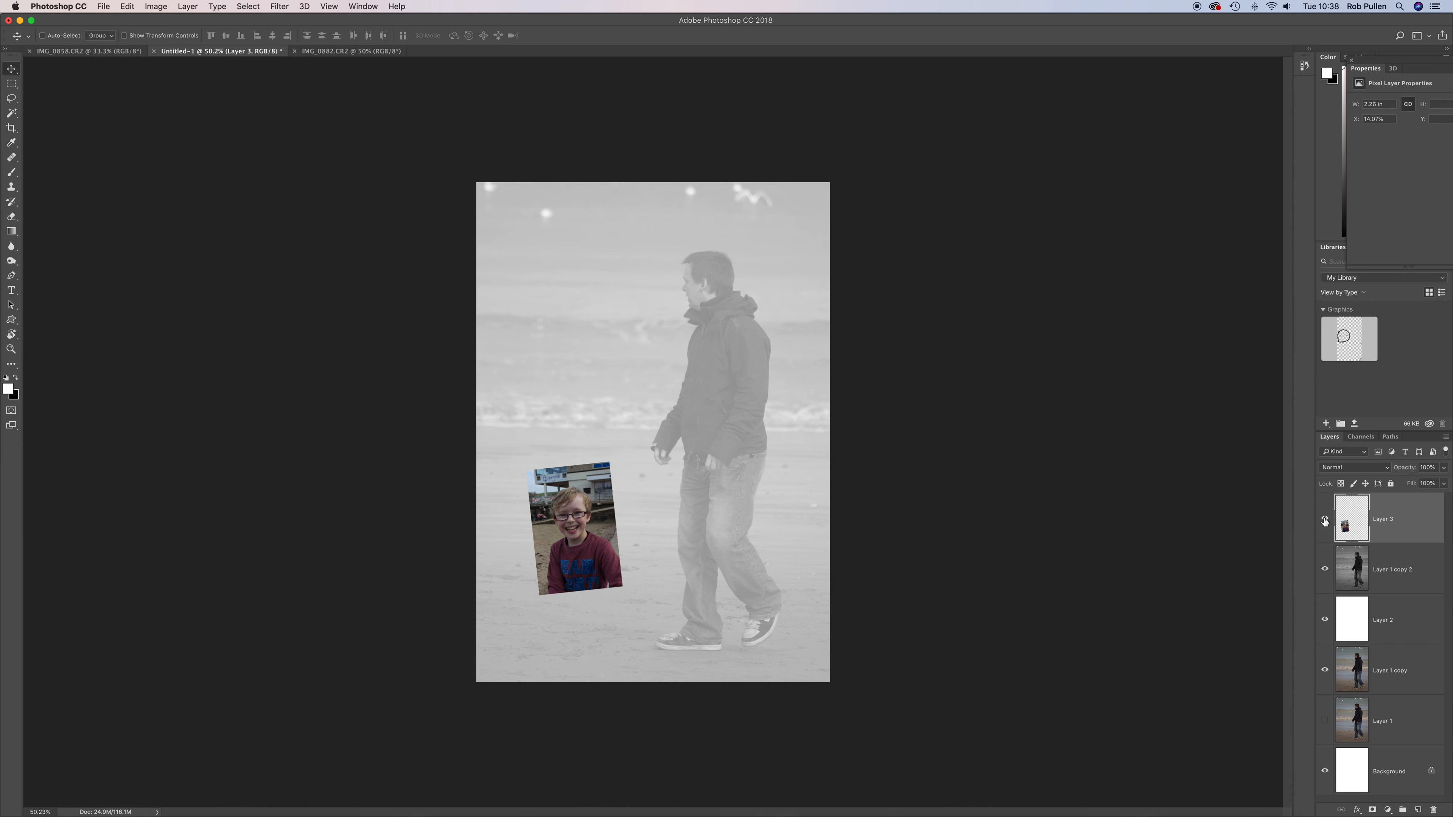
# Step: Add a white 21 px Stroke layer style to the boy's photo on Layer 3, positioned Inside
pyautogui.doubleClick(1416, 521)
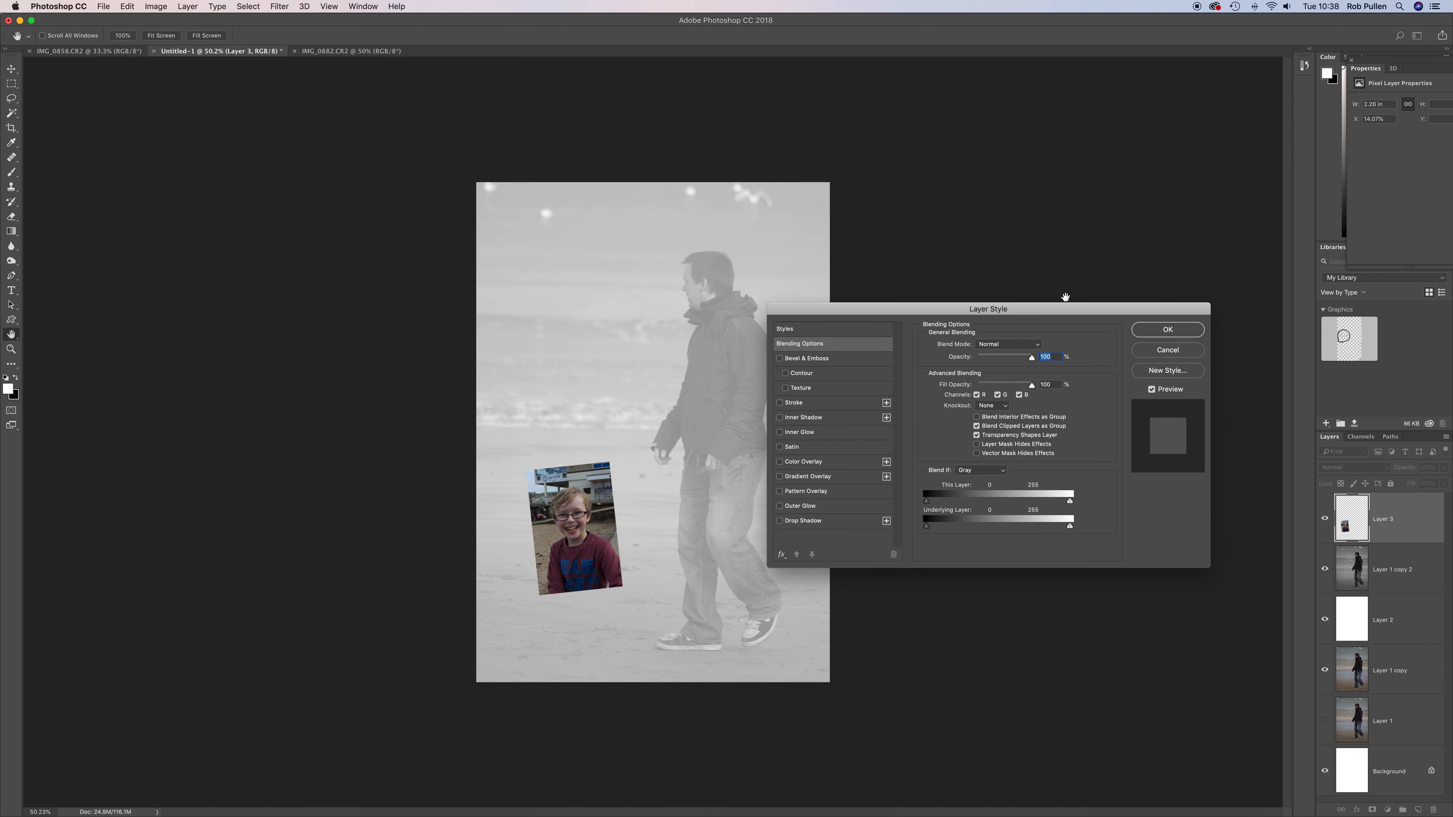
pyautogui.moveTo(1061, 311); pyautogui.dragTo(1070, 208)
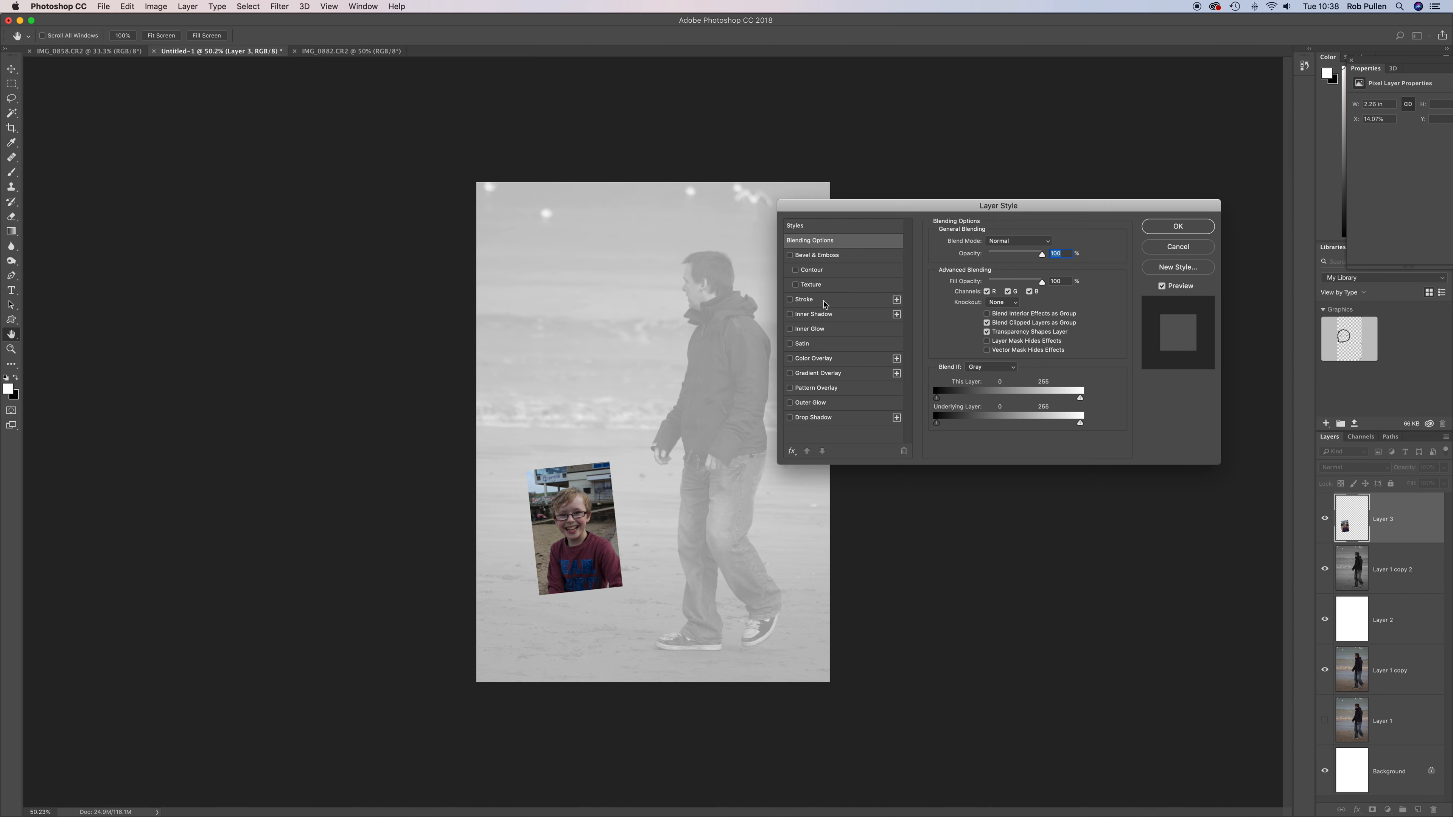
pyautogui.click(791, 299)
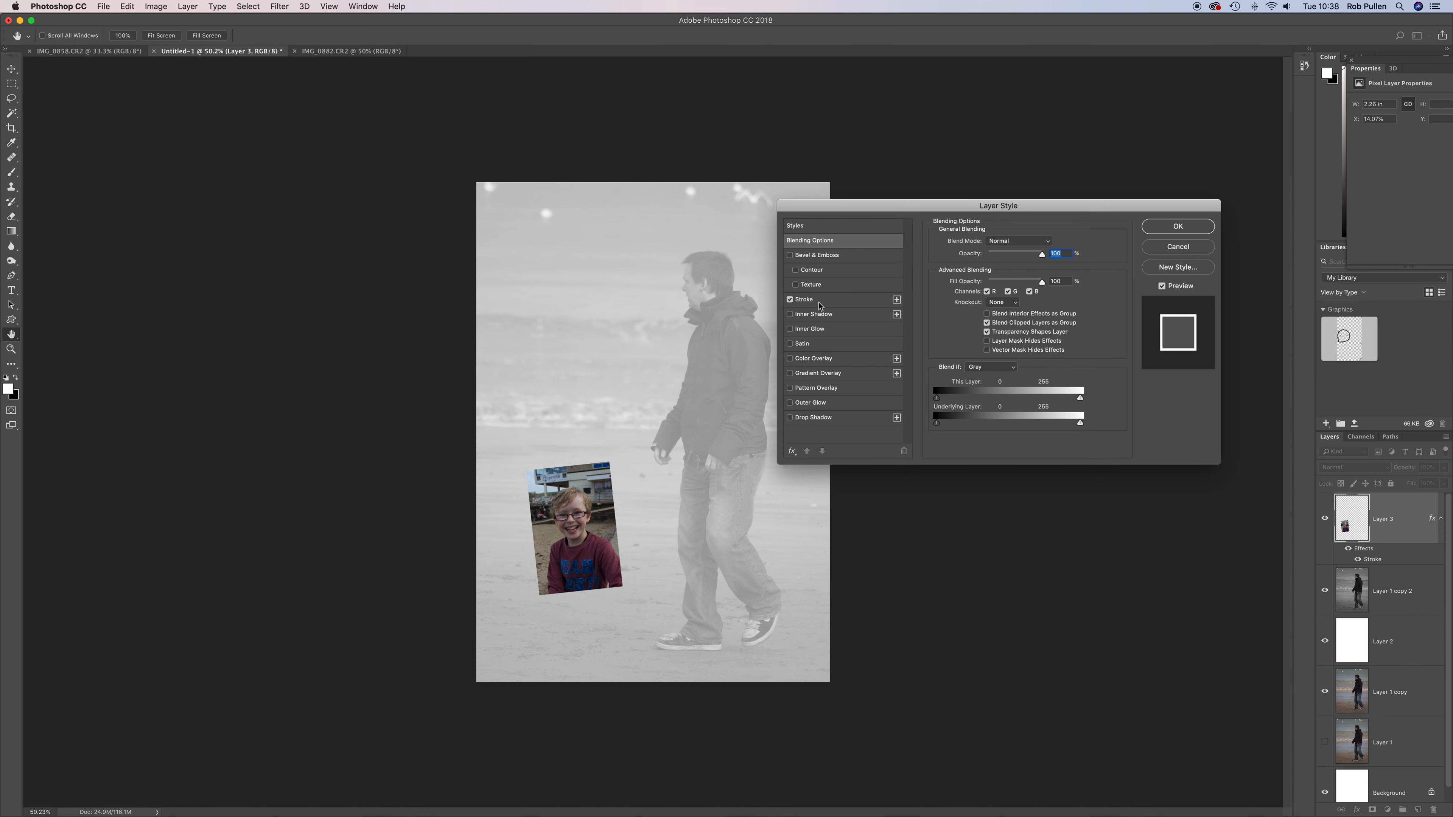
pyautogui.click(824, 303)
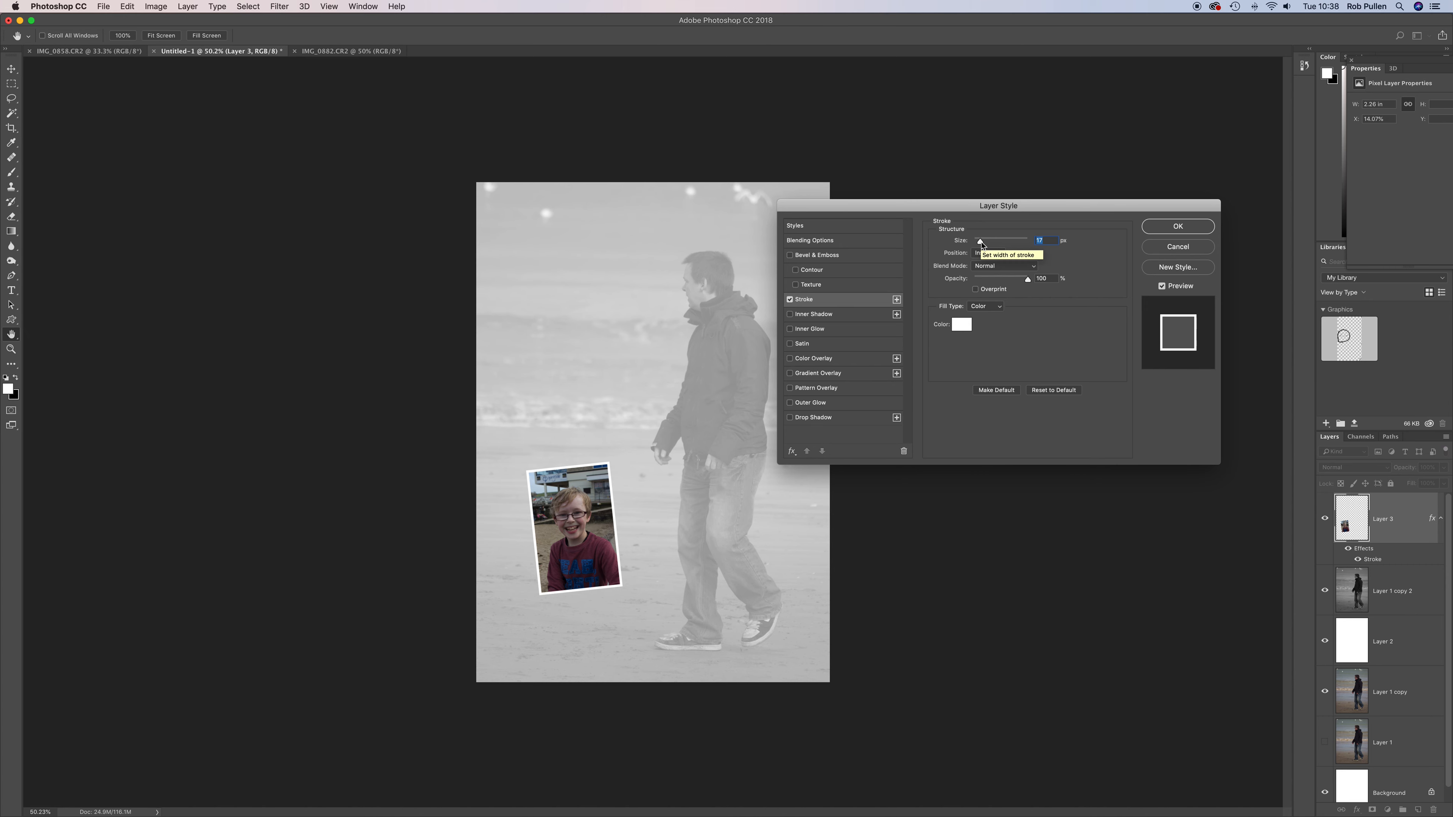
pyautogui.moveTo(980, 245); pyautogui.dragTo(983, 246)
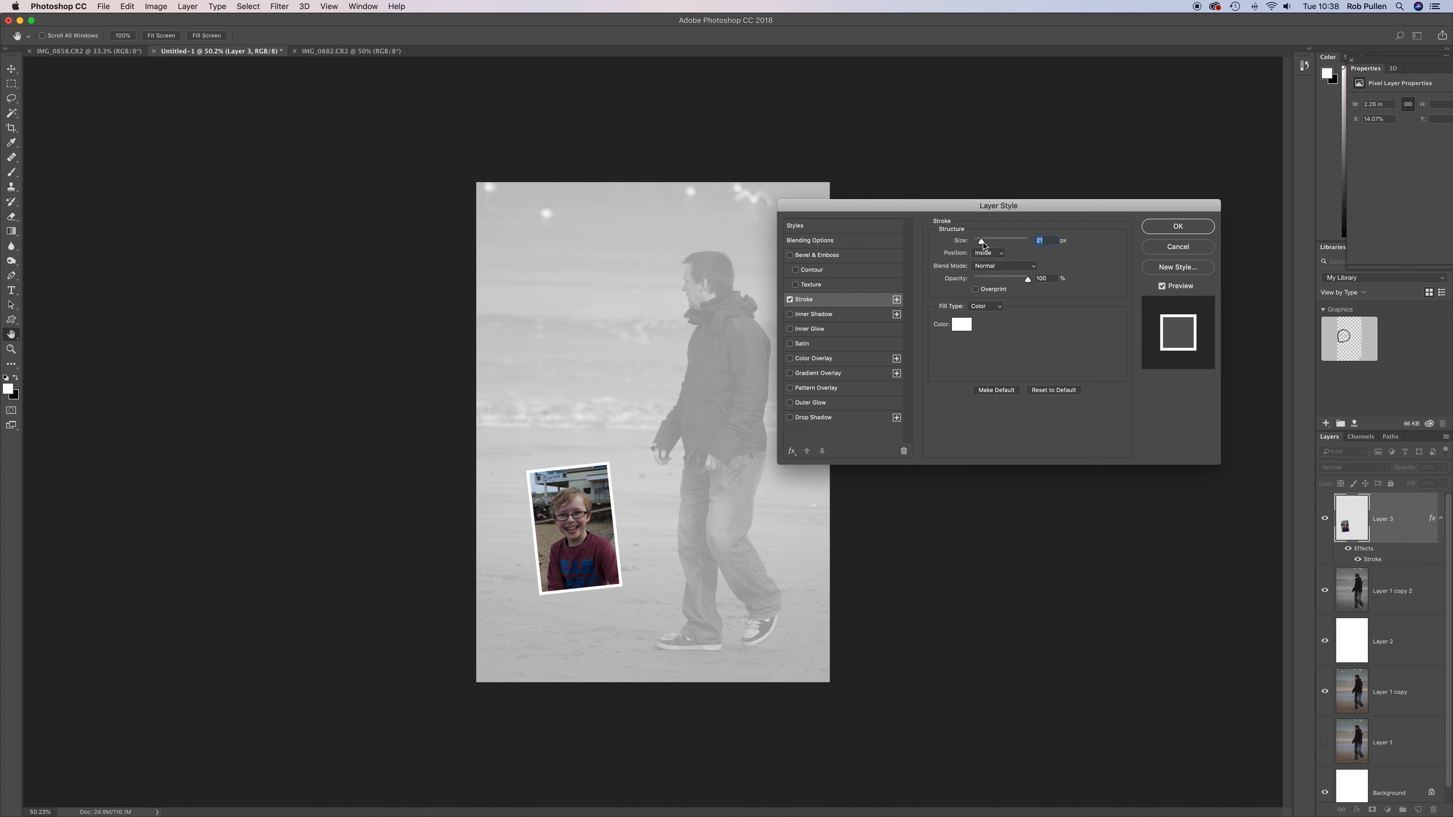
# Step: Try the Outside position for the photo's stroke and return it to Inside
pyautogui.click(1002, 259)
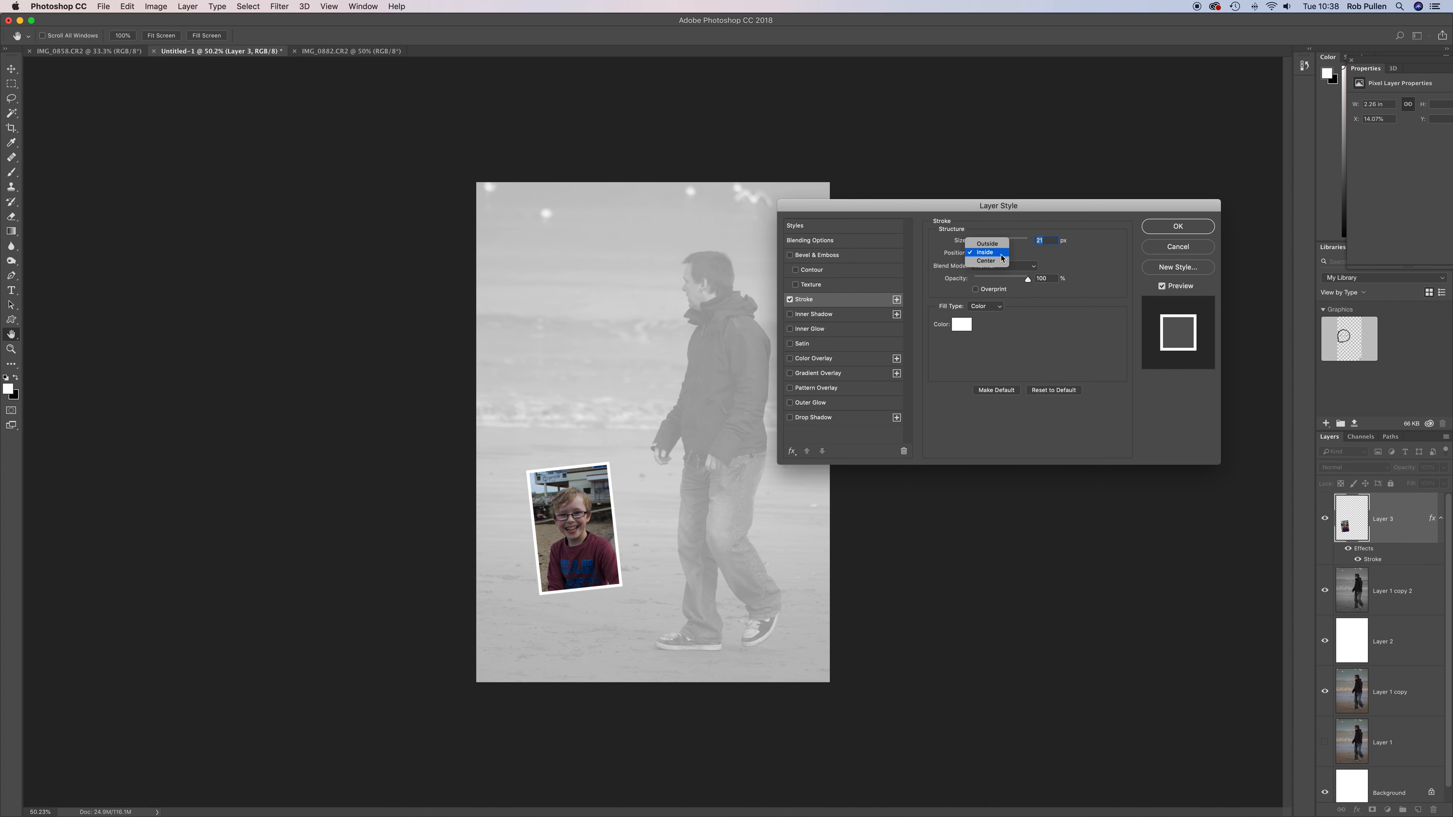
pyautogui.click(988, 244)
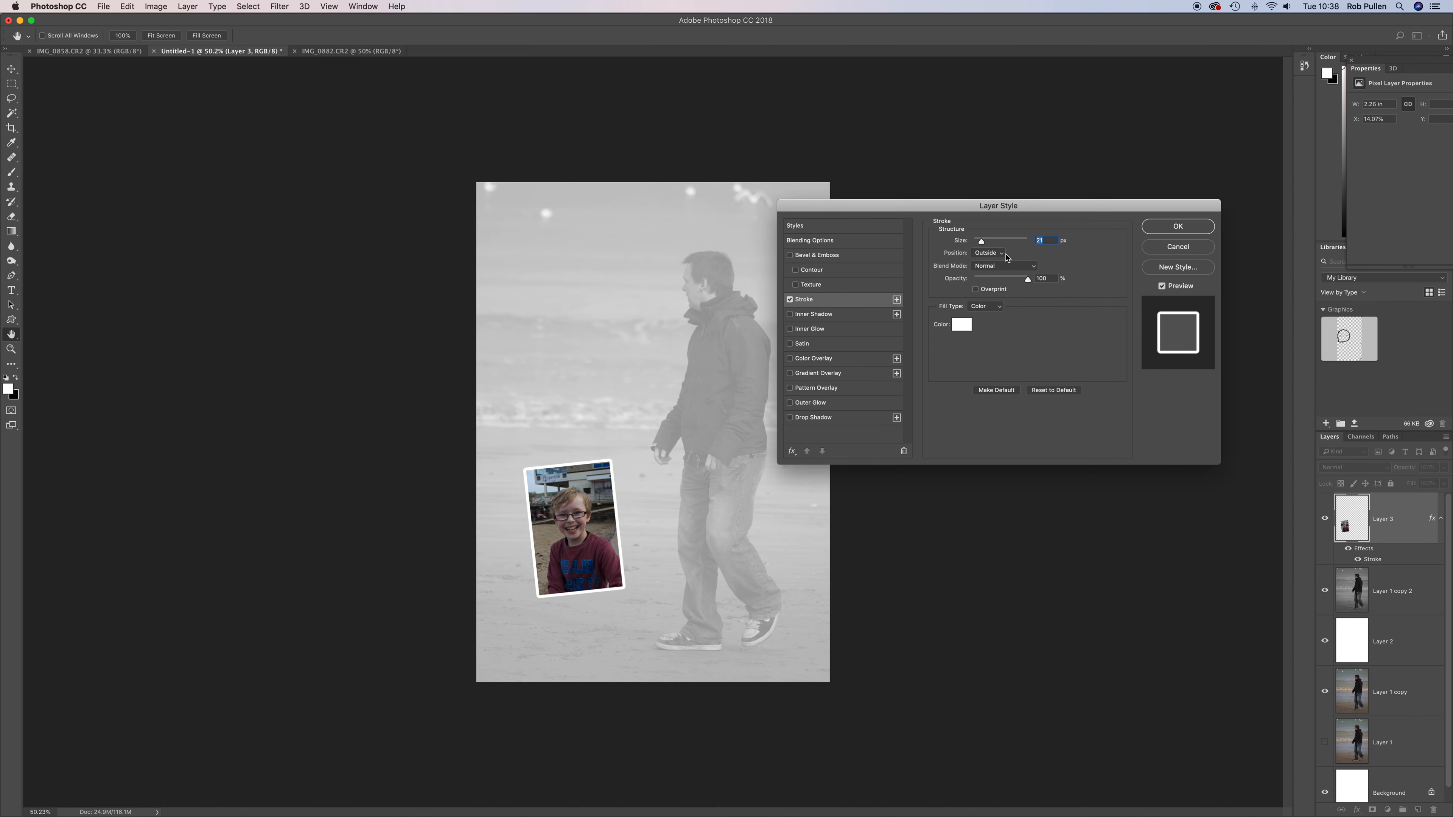
pyautogui.click(1003, 255)
pyautogui.click(993, 265)
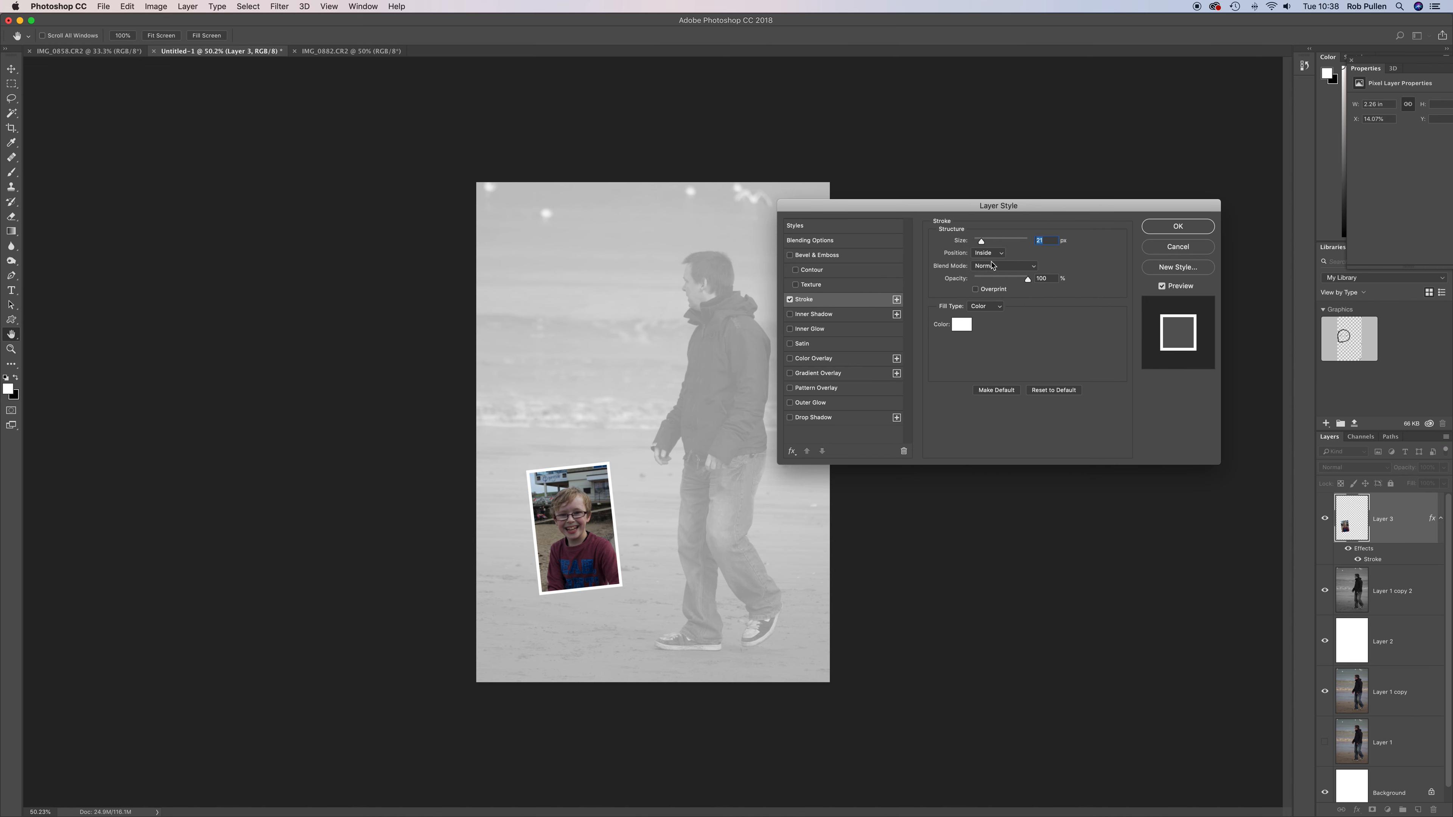
# Step: Add a Drop Shadow to the boy's photo with distance about 16 px and size about 32 px, adjust its spread, and apply the layer style
pyautogui.click(790, 418)
pyautogui.click(796, 418)
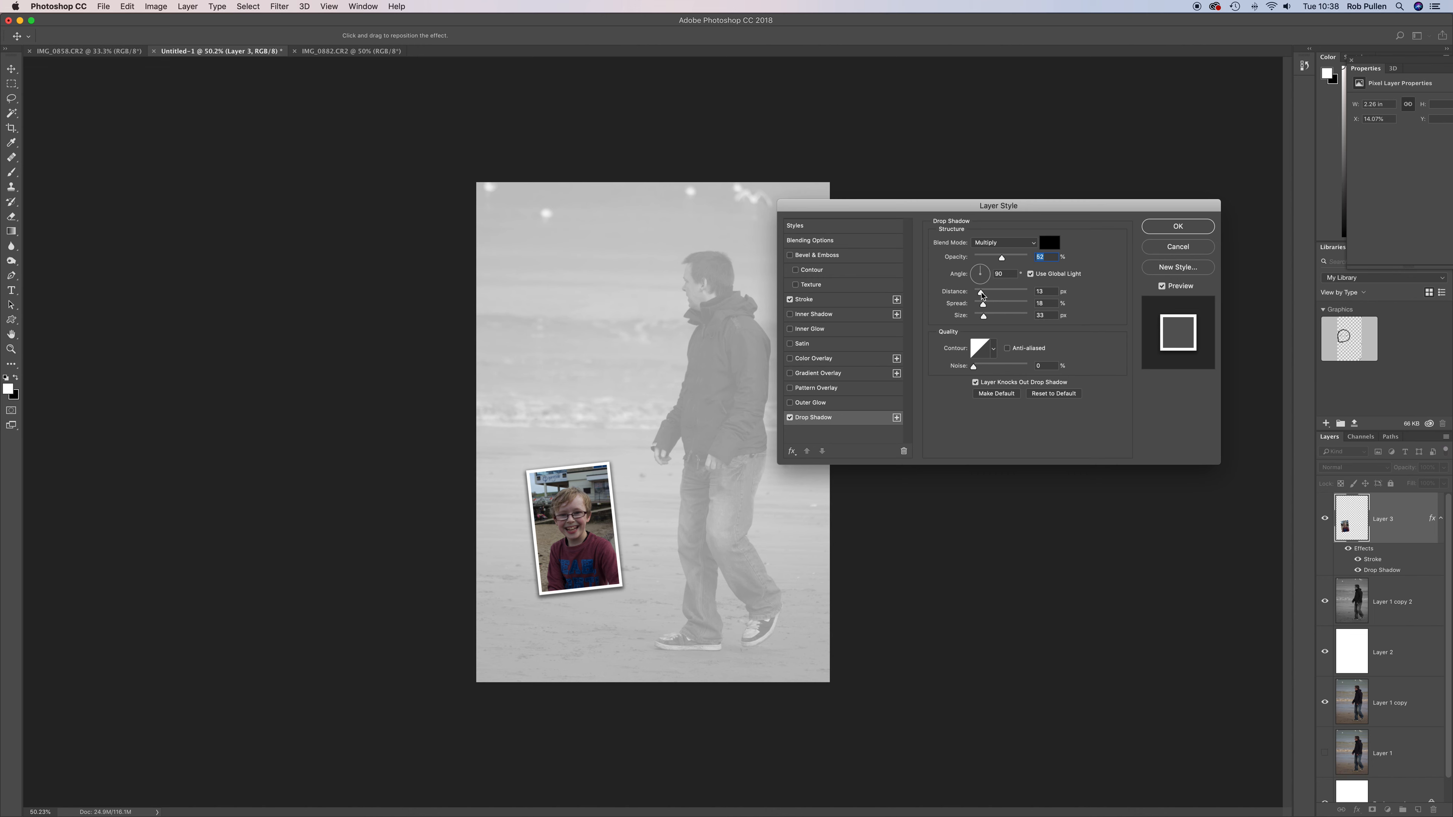
pyautogui.moveTo(981, 294); pyautogui.dragTo(989, 309)
pyautogui.moveTo(984, 316); pyautogui.dragTo(986, 319)
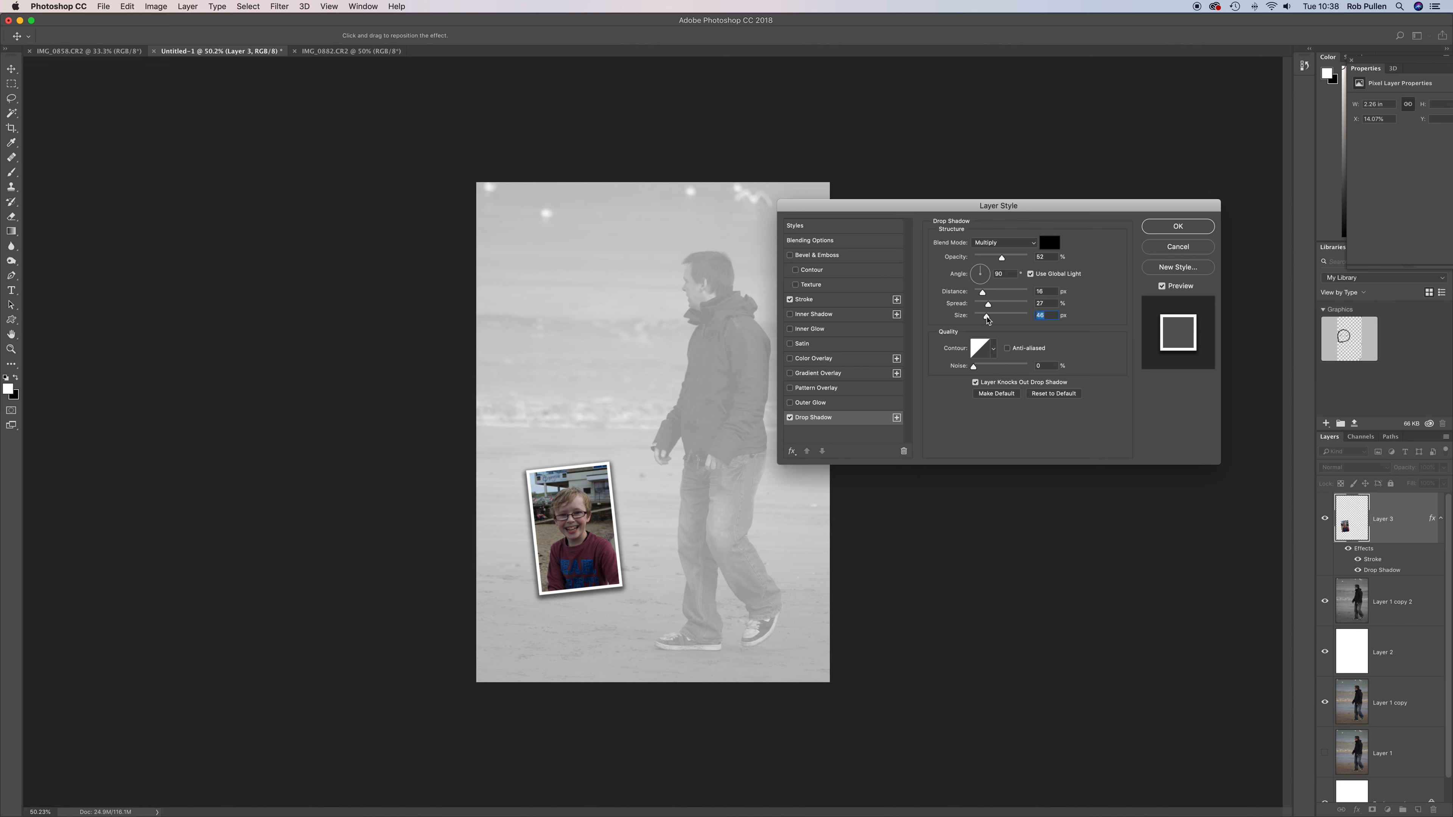
pyautogui.moveTo(987, 320); pyautogui.dragTo(985, 319)
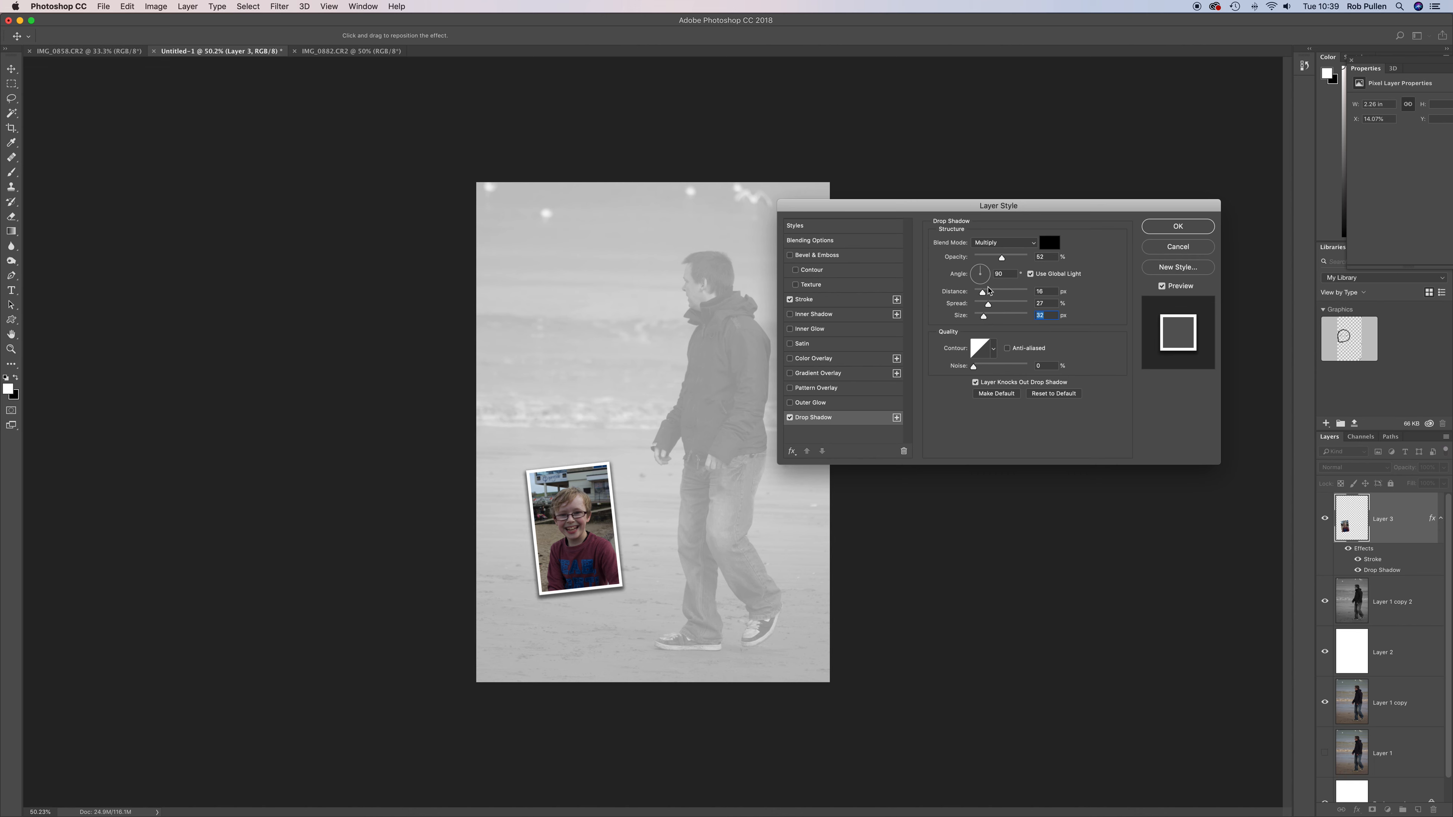
pyautogui.moveTo(988, 304); pyautogui.dragTo(984, 309)
pyautogui.click(1181, 227)
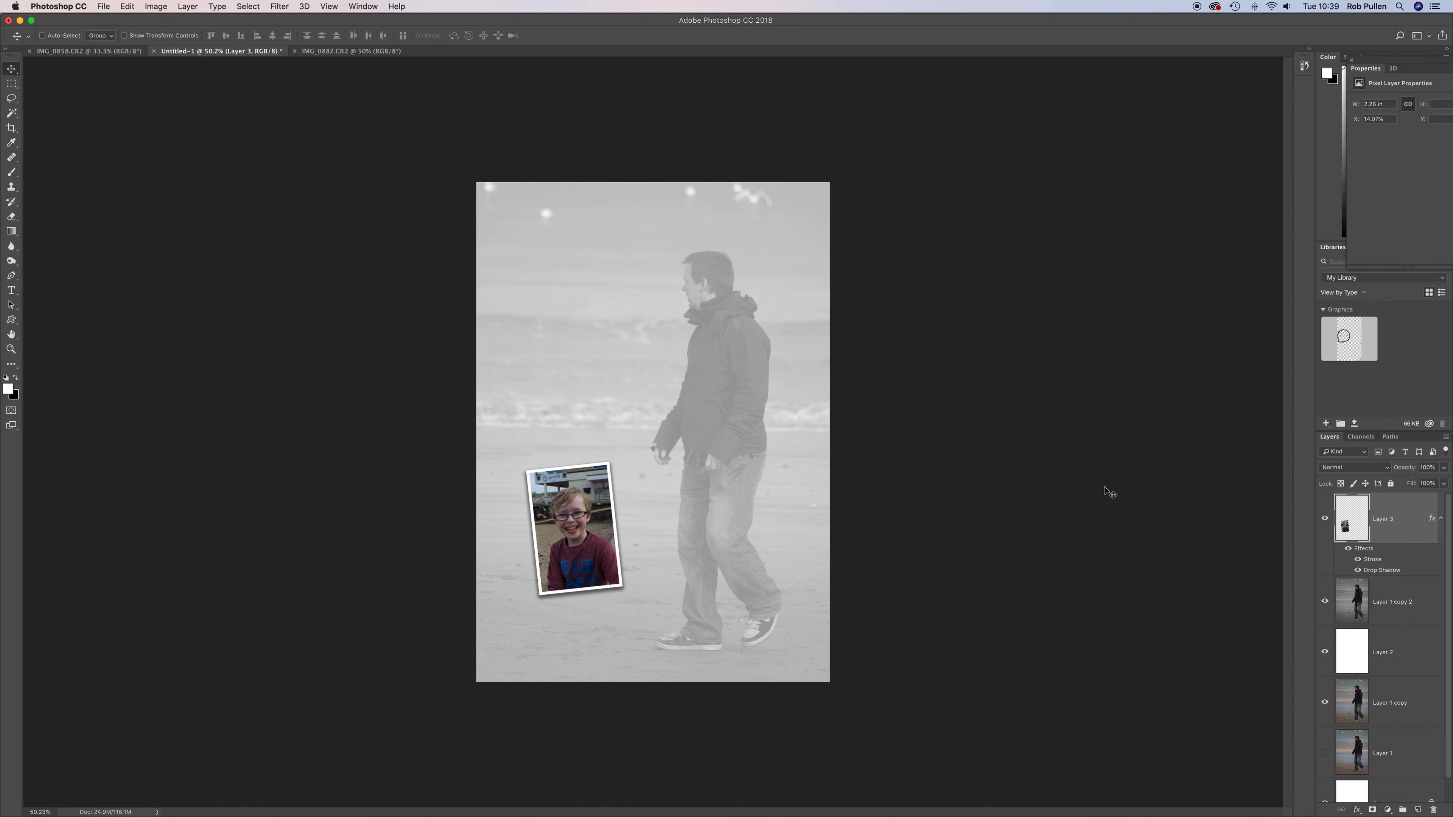